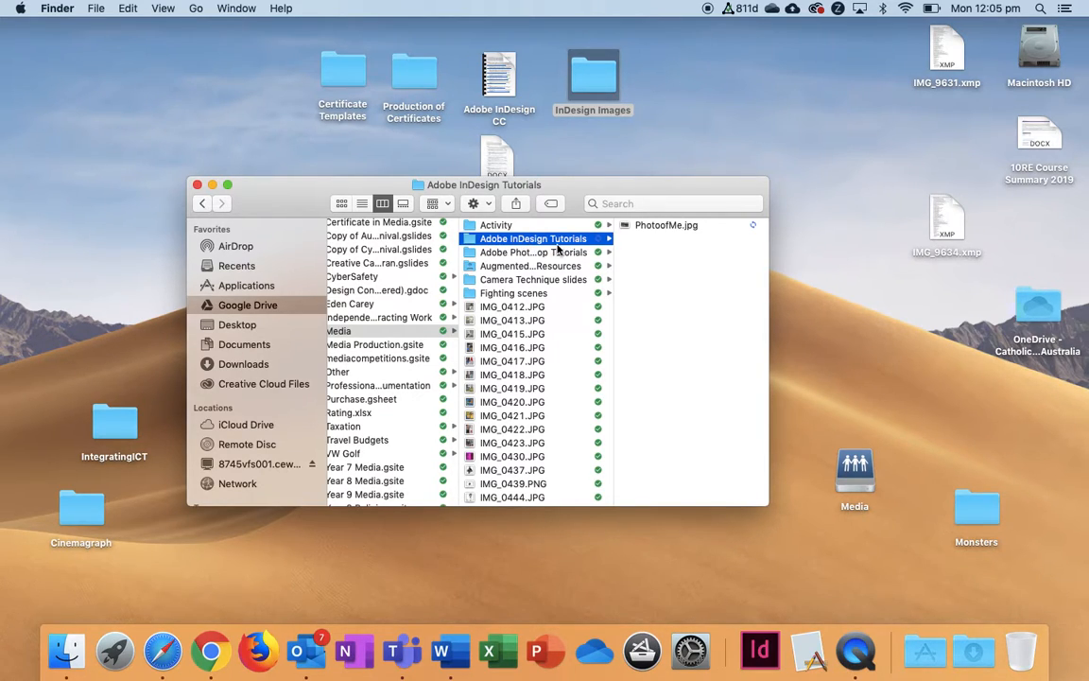
- Preview PhotoofMe.jpg in the Adobe InDesign Tutorials folder and launch Adobe InDesign
left_click(653, 225)
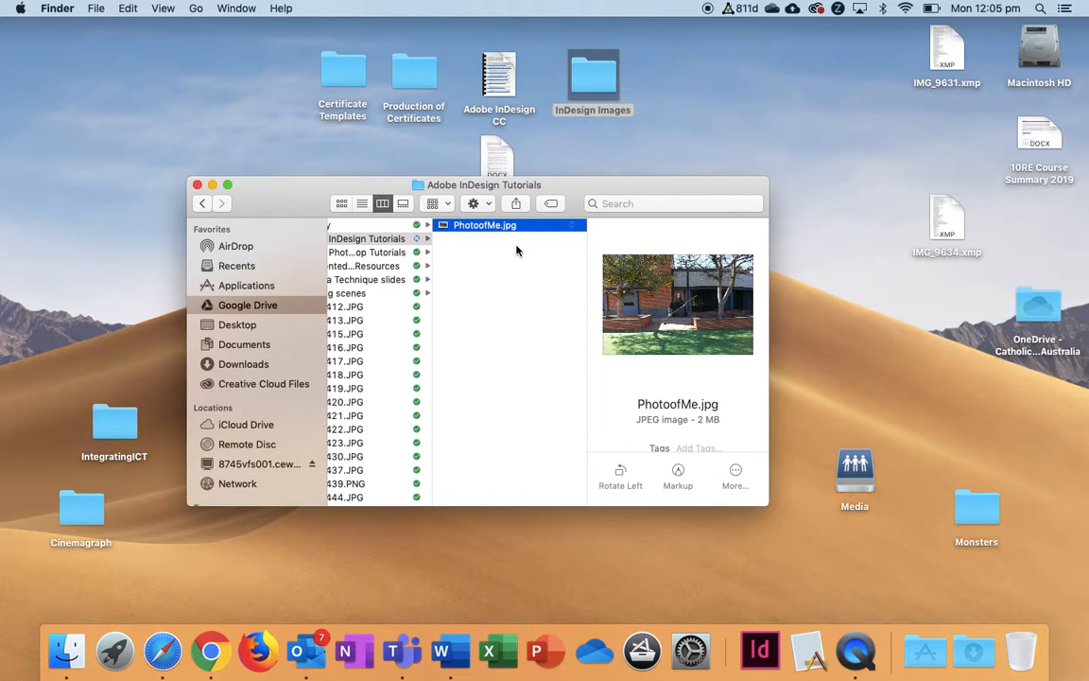
left_click(764, 661)
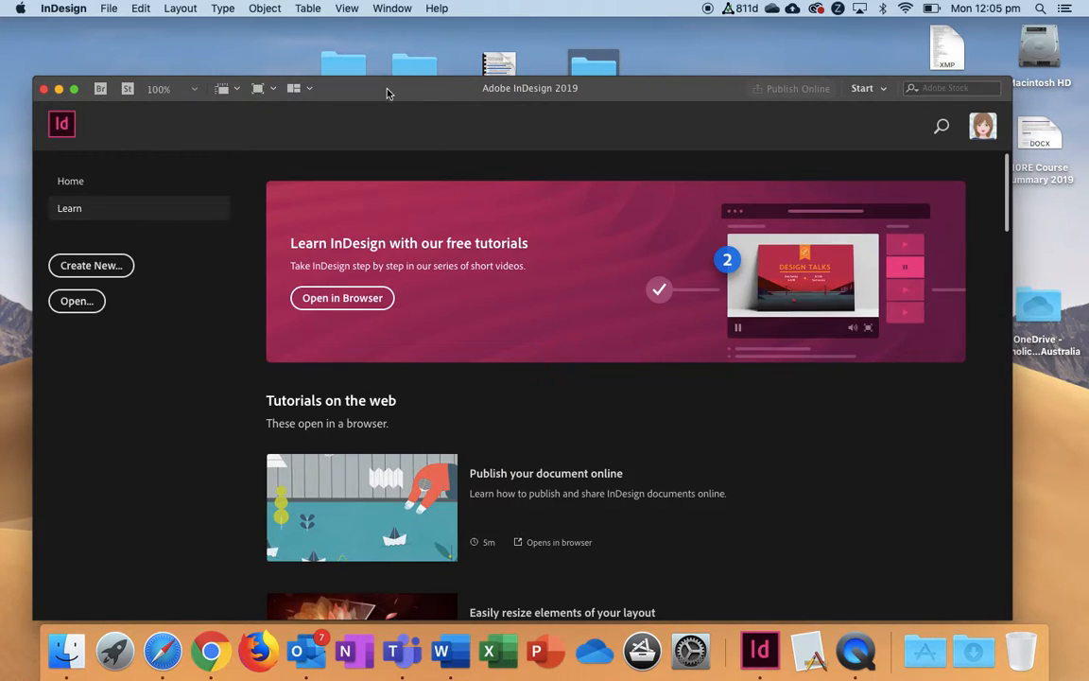
left_click_drag(387, 94, 381, 63)
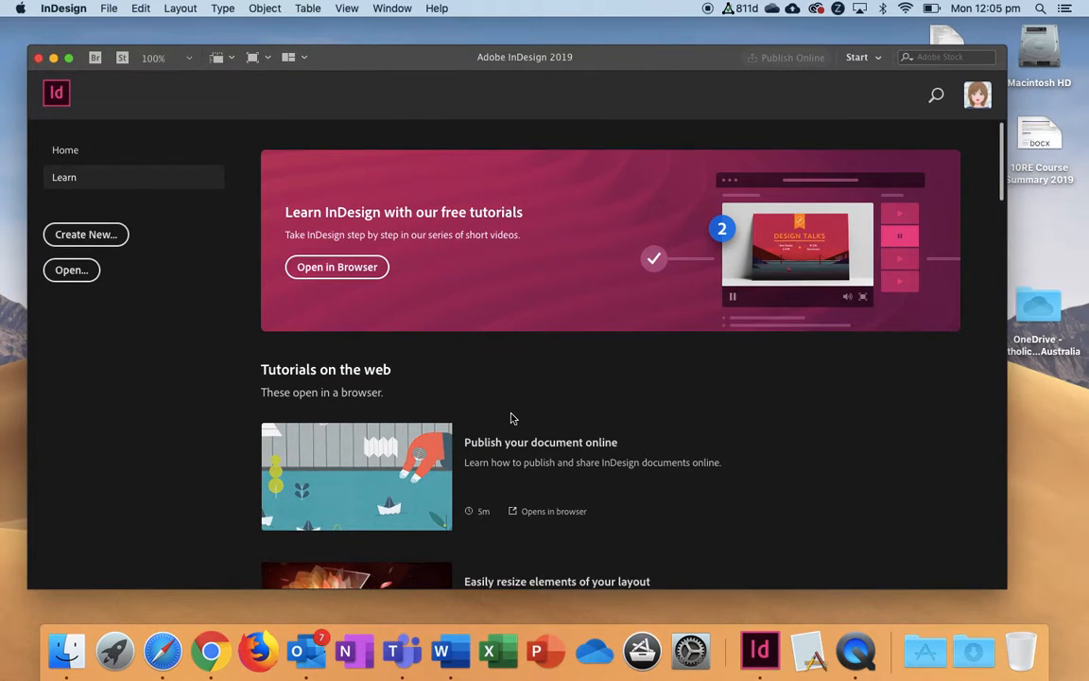
scroll(511, 416, "down", 10)
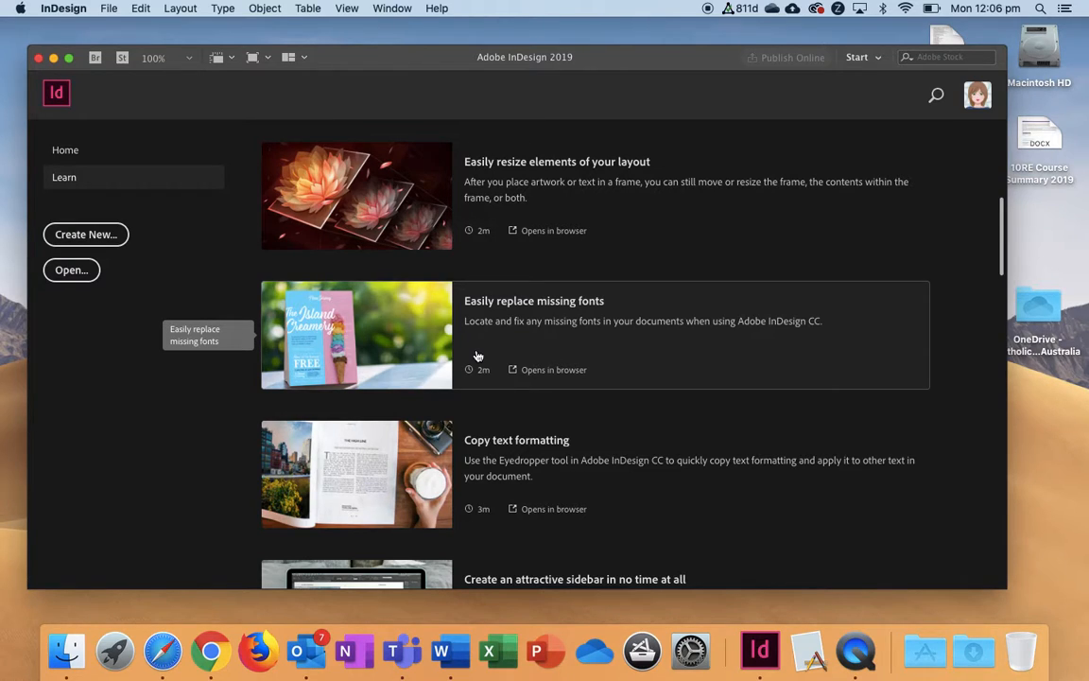
- Create a new portrait print document from the Letter preset, 51p0 x 66p0 with one page
left_click(87, 236)
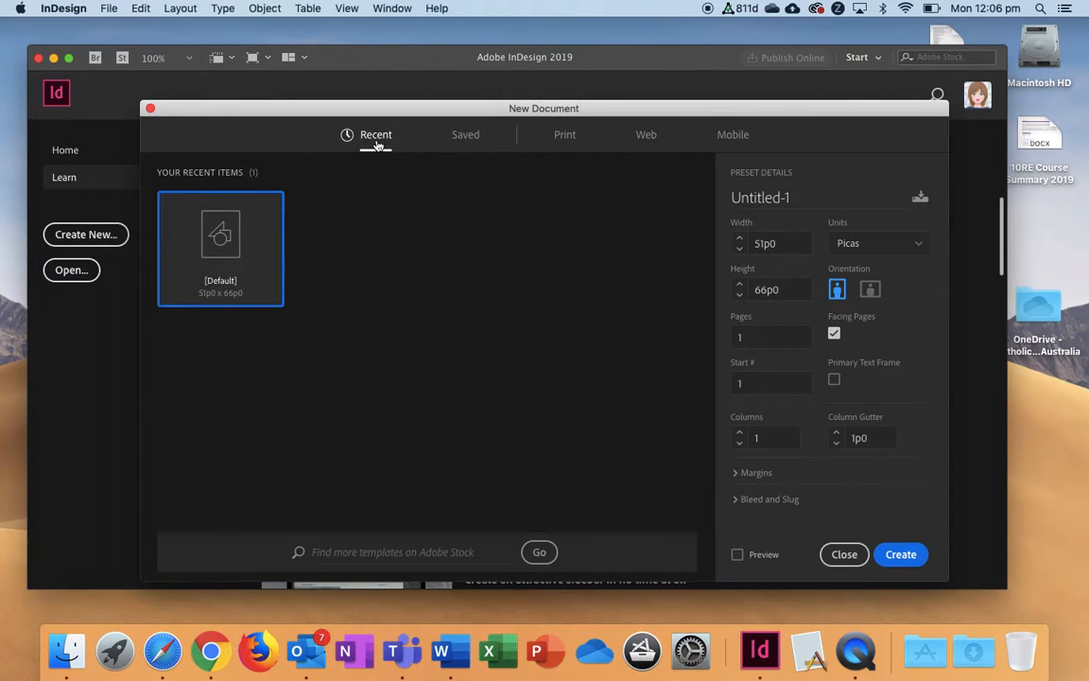
left_click(566, 139)
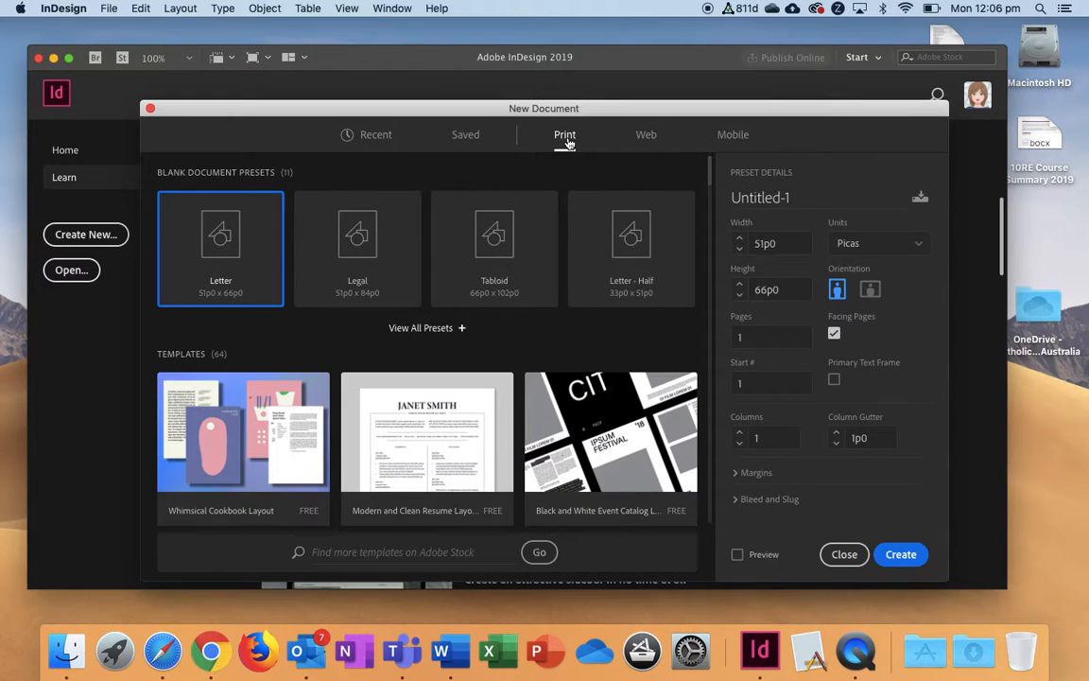
left_click(644, 136)
left_click(733, 135)
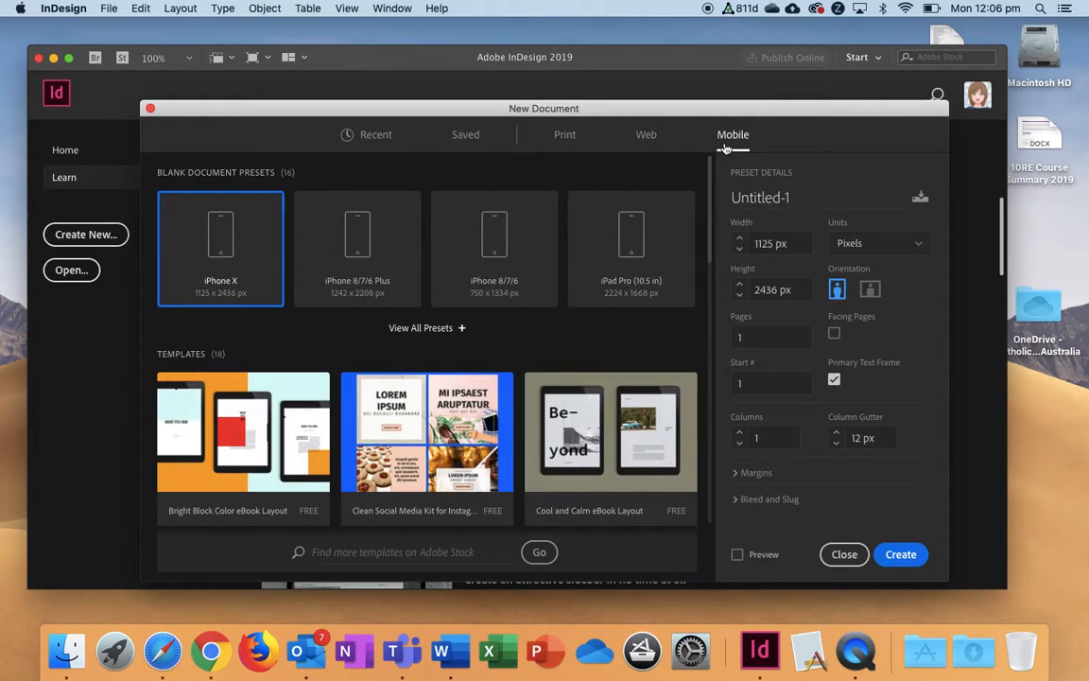
left_click(568, 142)
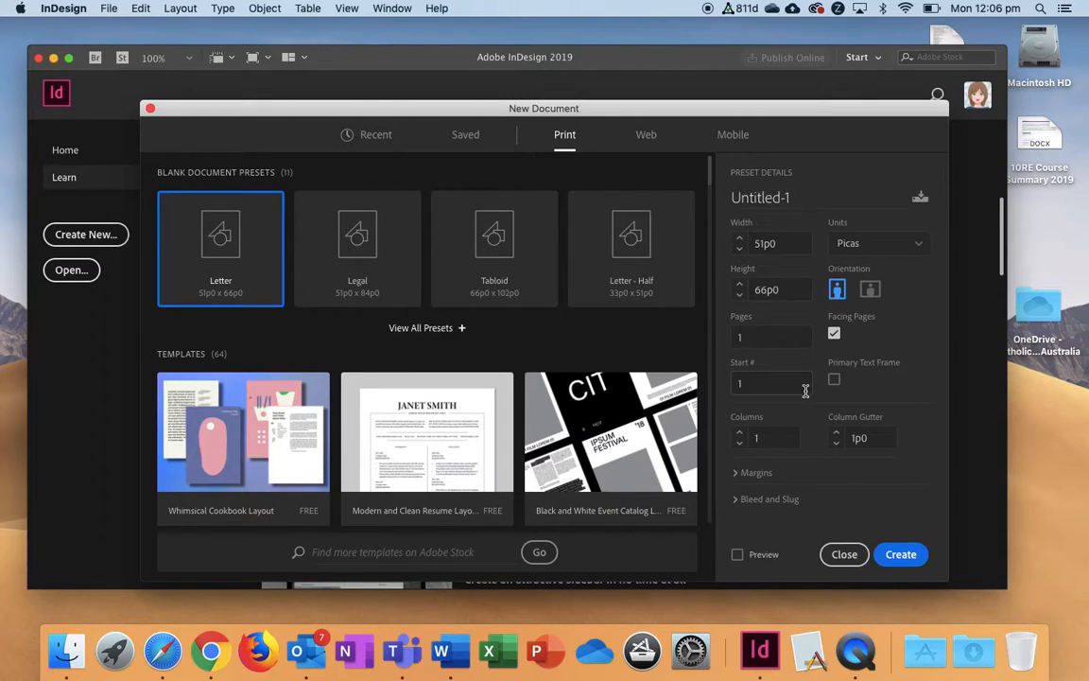
left_click(913, 561)
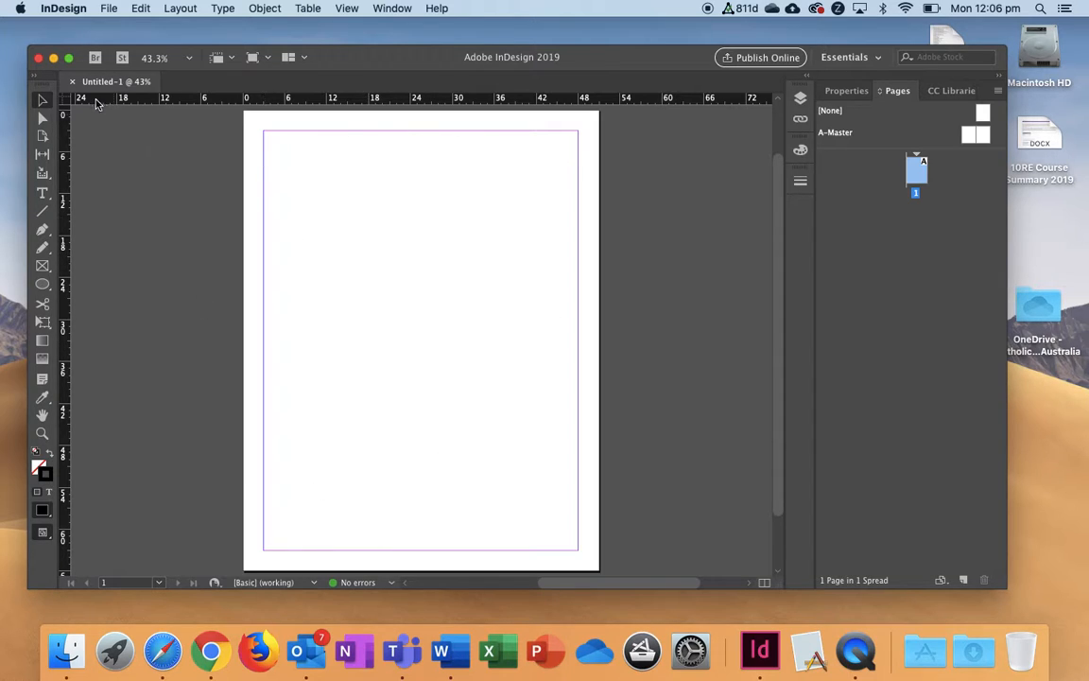
- Draw a full-width heading text frame at the upper margin and a body text frame about 22p6 x 48p10.5 beneath its left half
left_click(44, 117)
left_click(42, 196)
left_click_drag(265, 132, 579, 196)
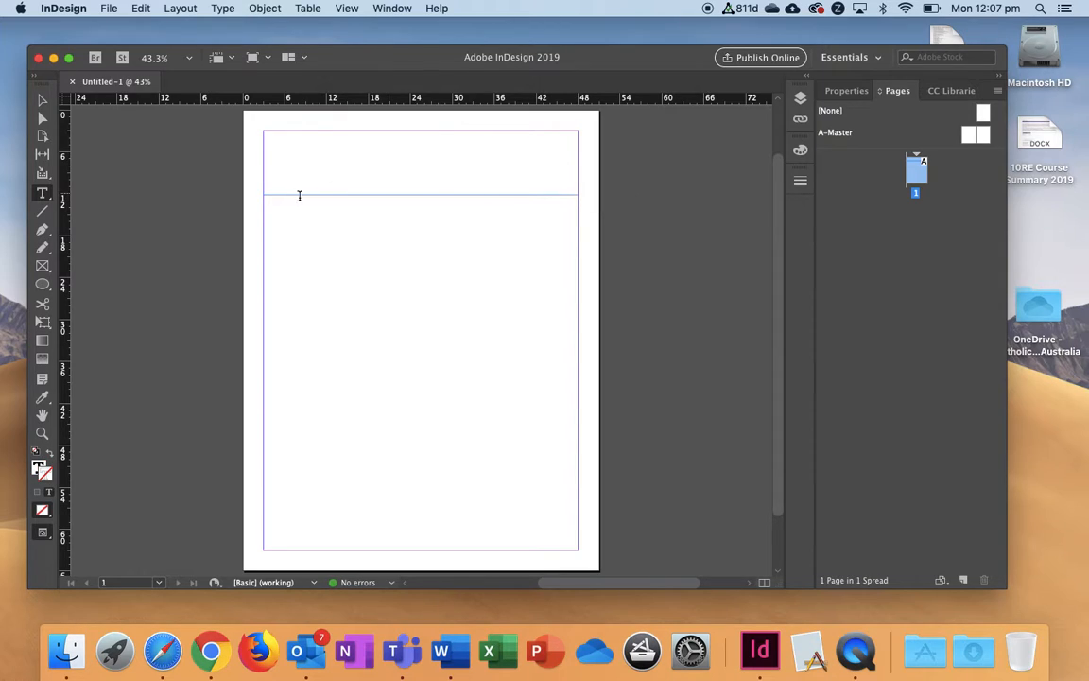
left_click_drag(265, 202, 428, 550)
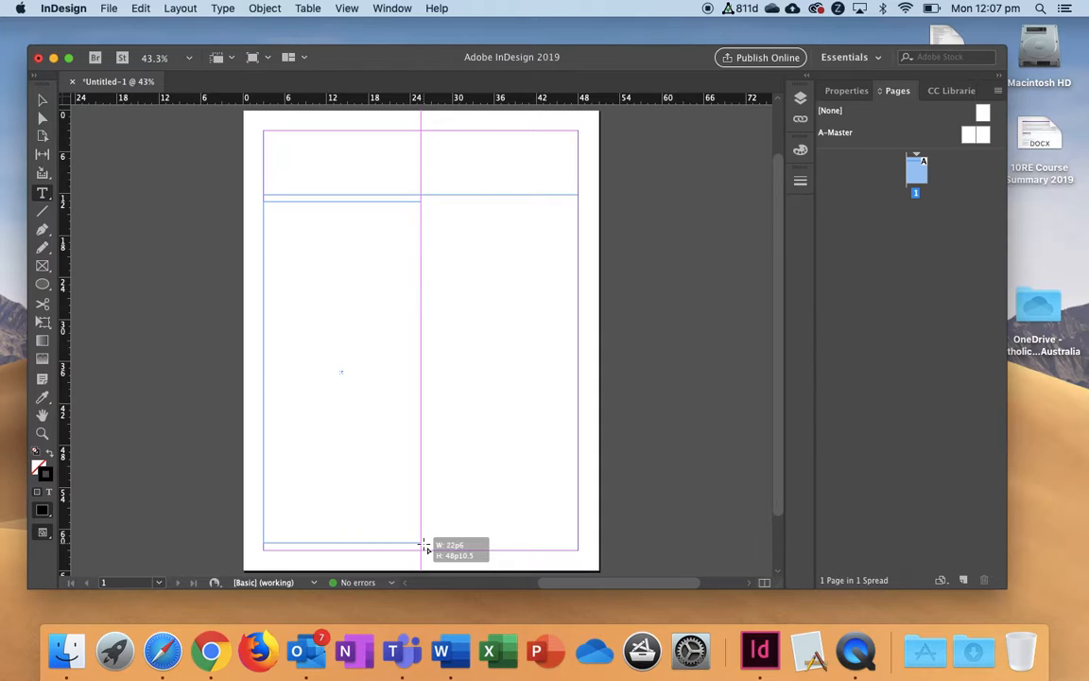
left_click_drag(427, 550, 423, 542)
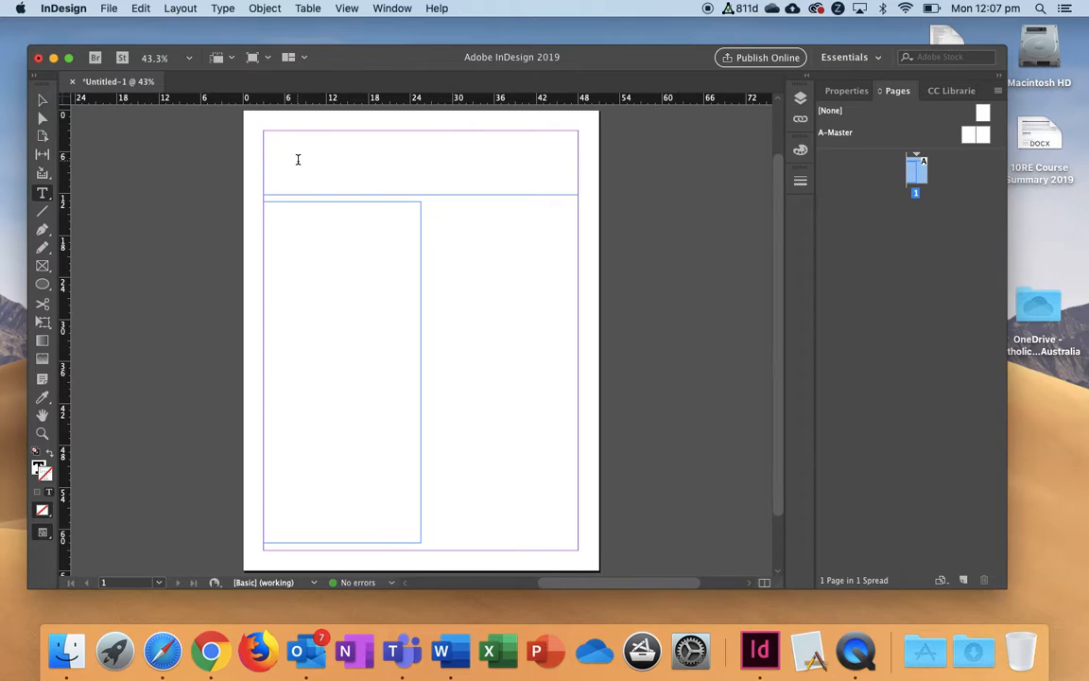
- Enter "Heading" in the upper text frame and "Body Text" in the lower one
type("Heading")
left_click(303, 222)
type("Body Text")
- Set the heading text's font size to 98 pt and center-align it
left_click_drag(294, 135, 251, 129)
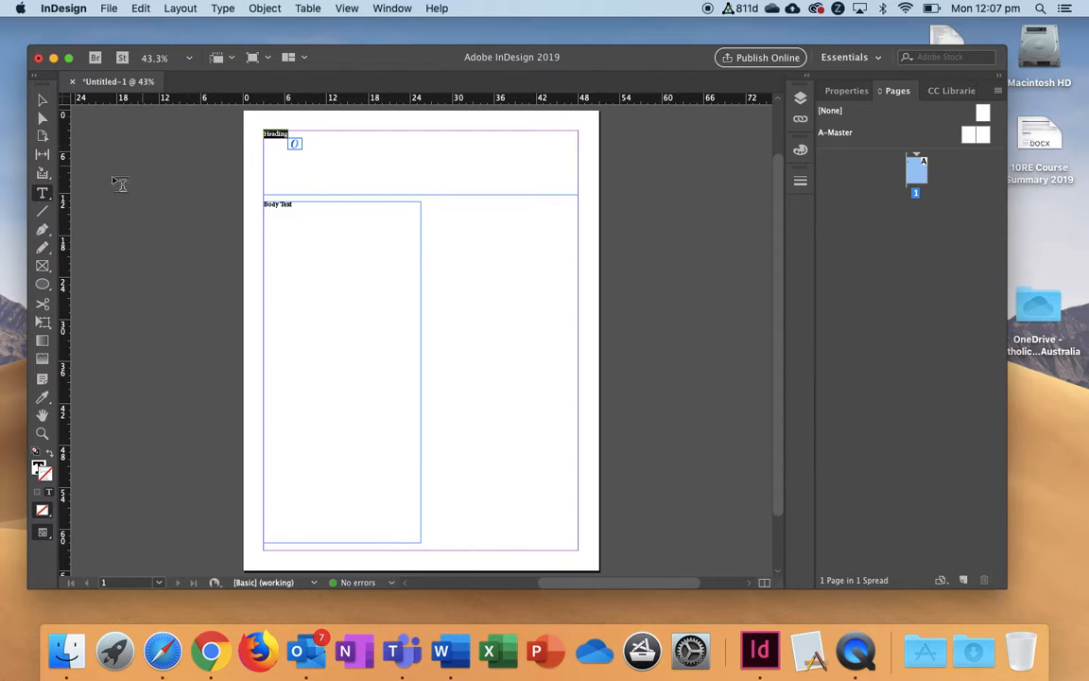
left_click(847, 92)
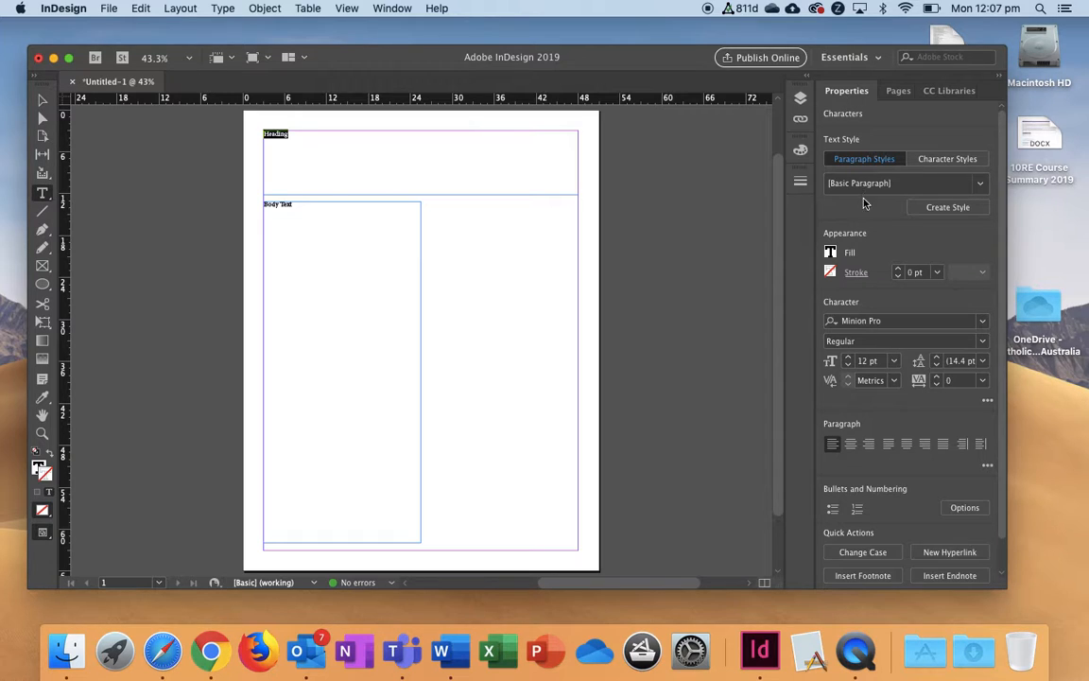
left_click(849, 358)
left_click(849, 359)
left_click(849, 358)
left_click(848, 358)
left_click(848, 359)
left_click(848, 359)
left_click(848, 359)
left_click(866, 362)
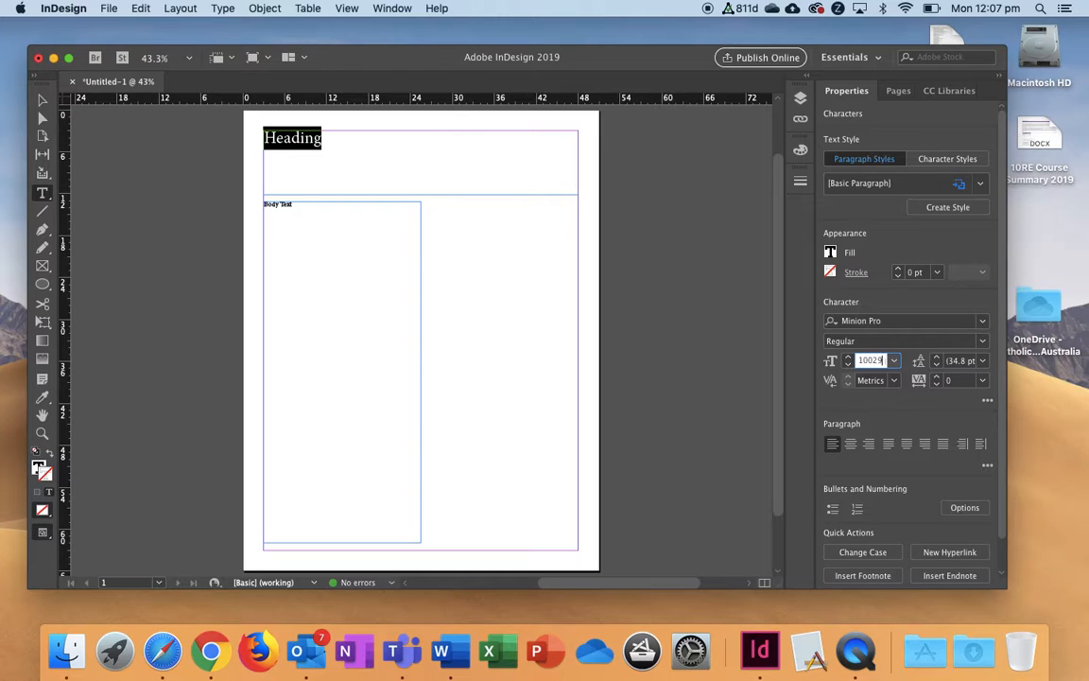
type("100")
key("Return")
left_click(849, 360)
left_click(849, 366)
left_click(849, 366)
left_click(849, 366)
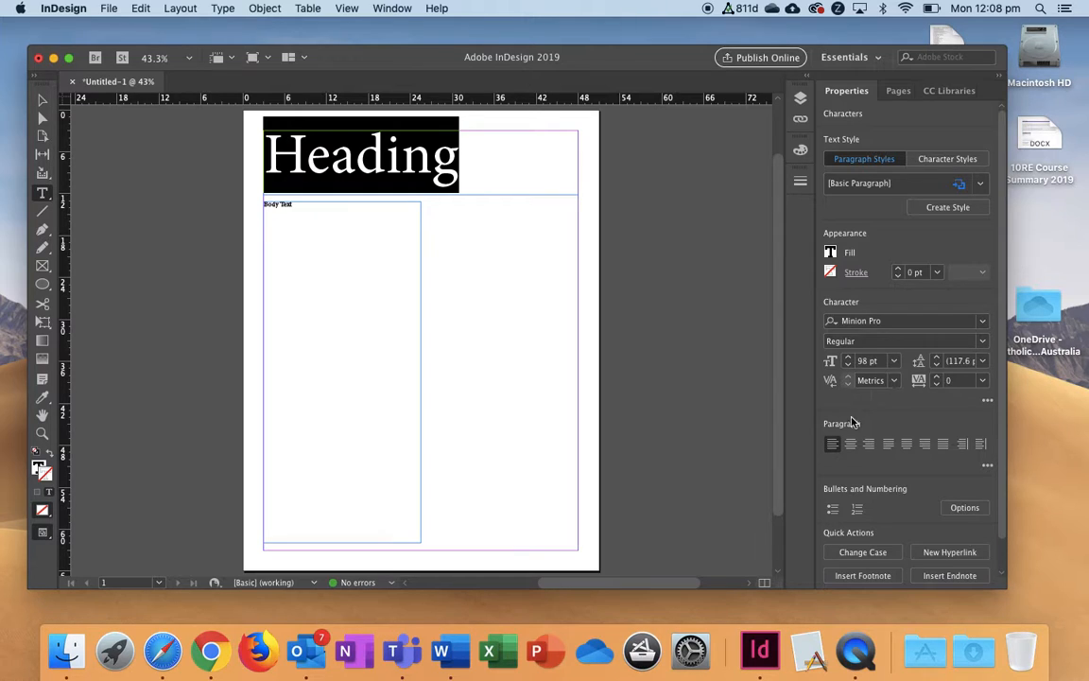
left_click(852, 444)
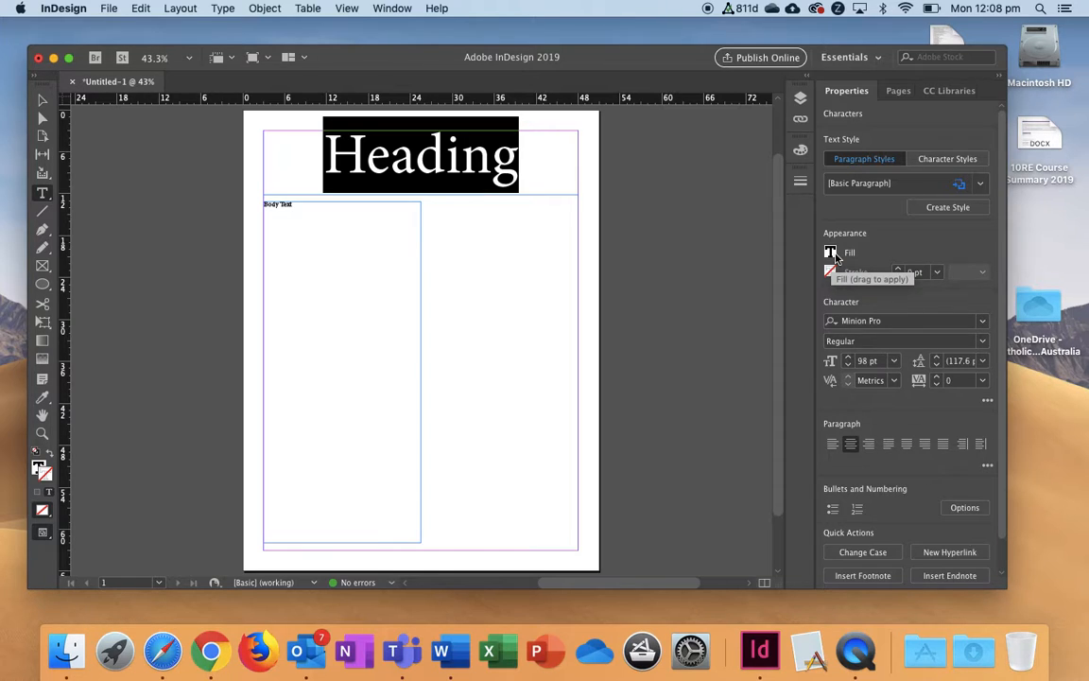
- Colour the heading text crimson with C=0, M=100, Y=15, K=25
left_click(830, 252)
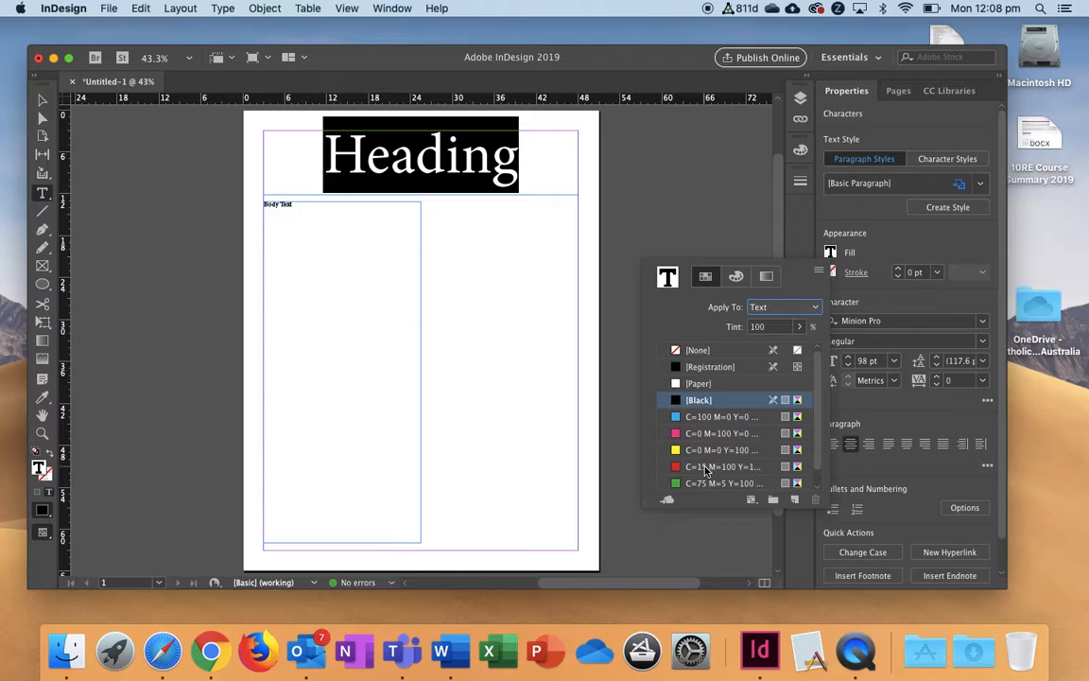
left_click(736, 277)
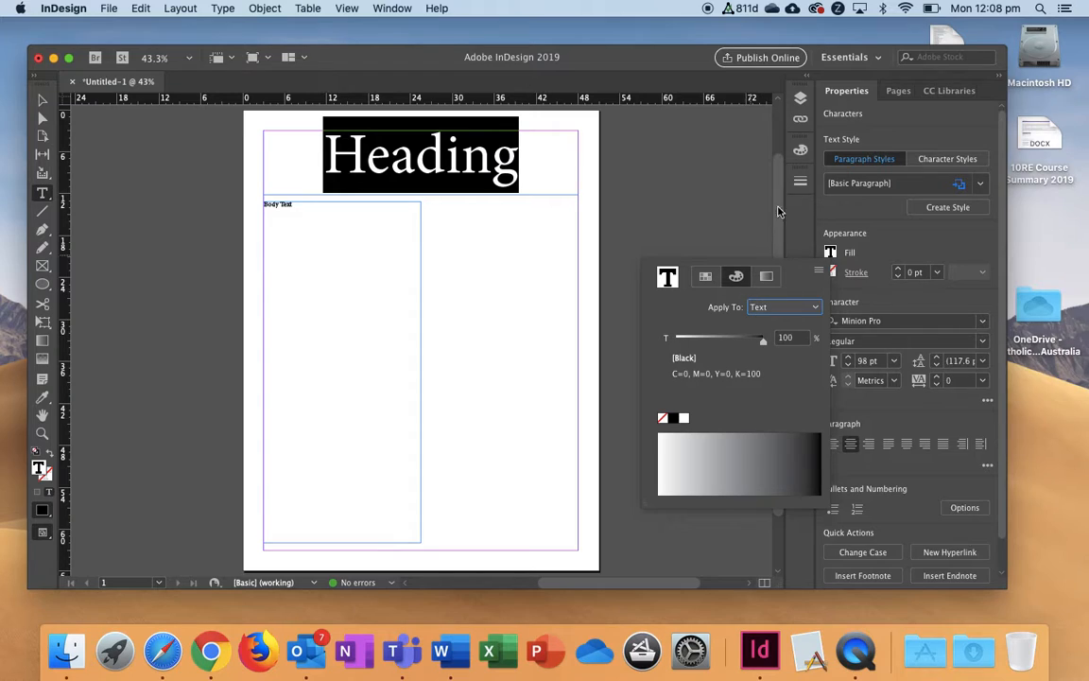
left_click(800, 154)
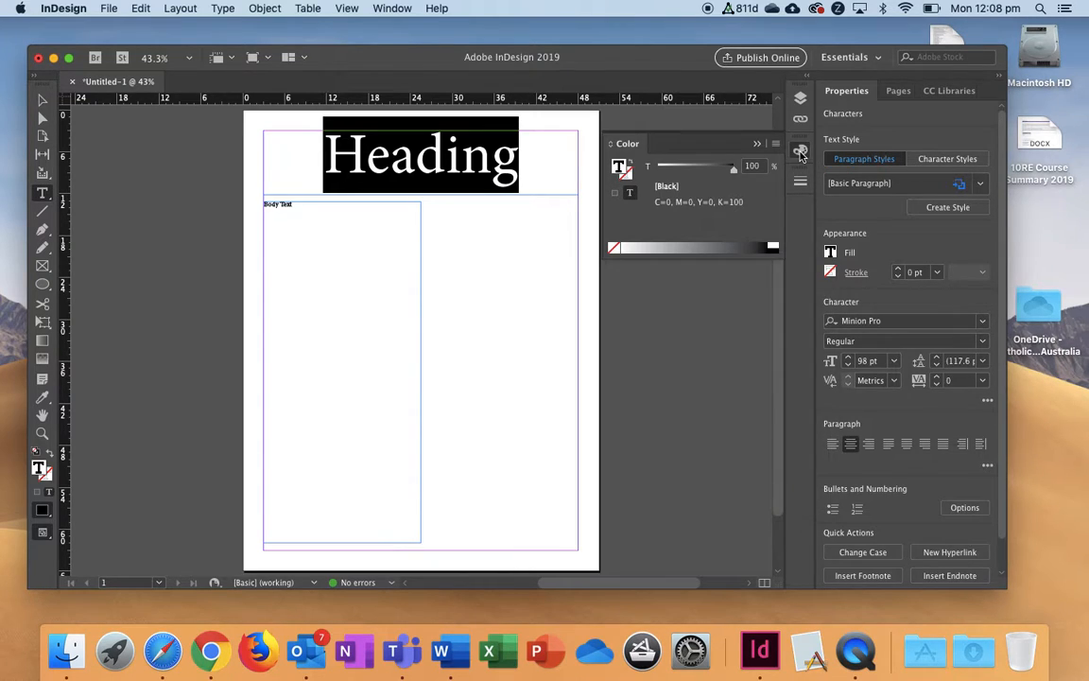
left_click(614, 247)
left_click(735, 244)
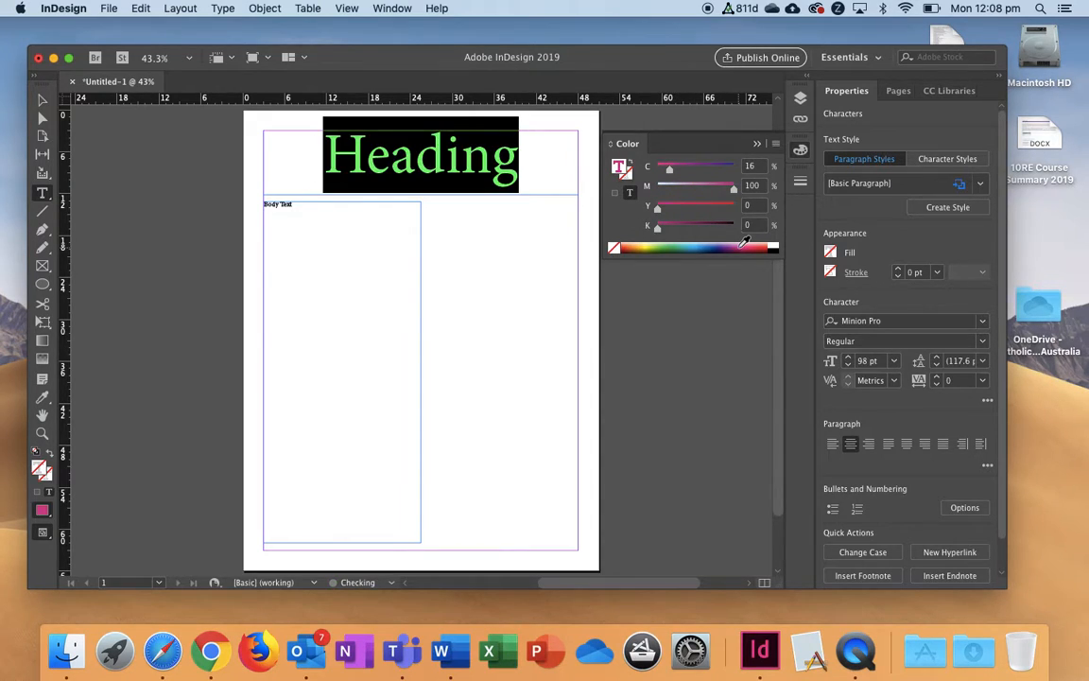
left_click(704, 247)
left_click(756, 247)
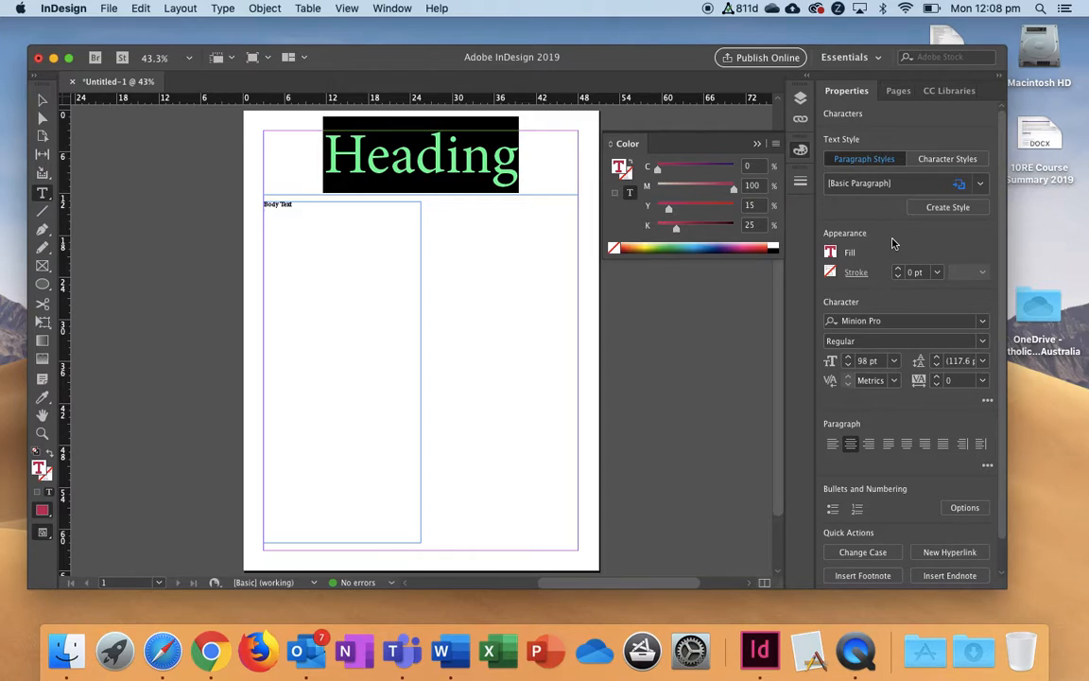
left_click(366, 165)
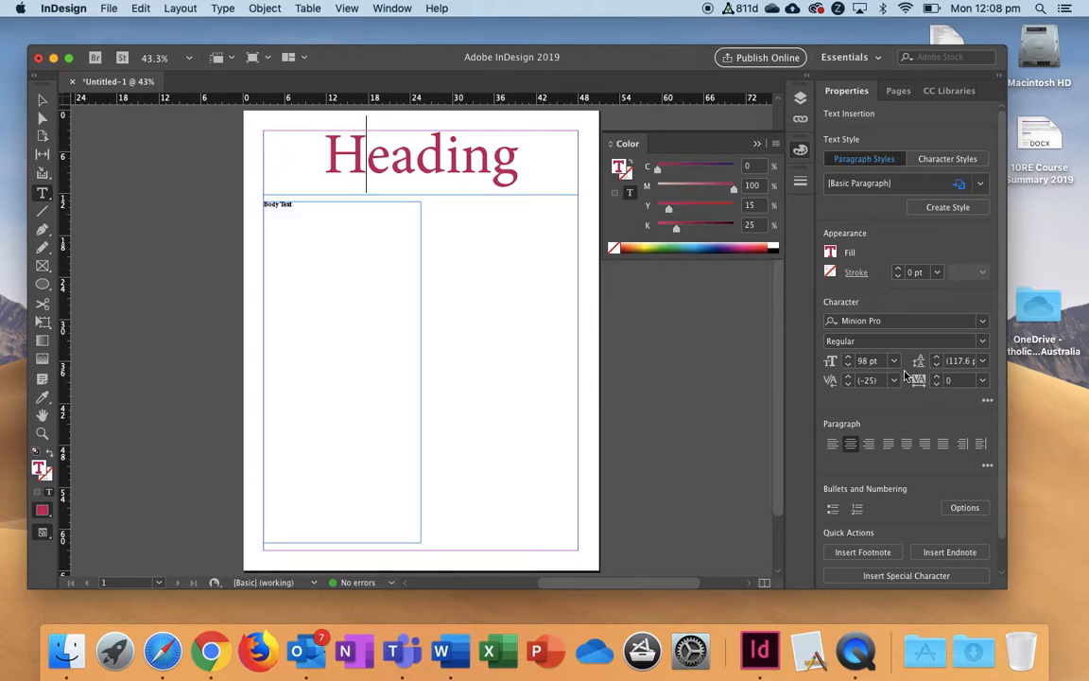
- Try copying the heading's formatting onto the first letter of the body text with the Eyedropper, and undo it
left_click_drag(302, 220, 260, 206)
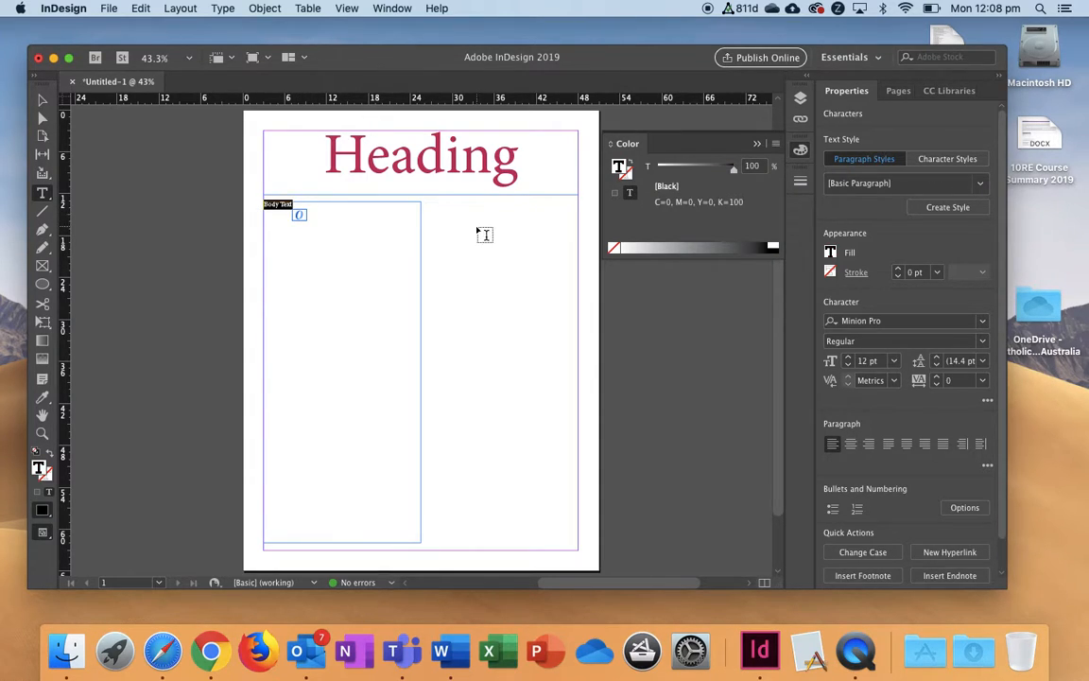
left_click(269, 204)
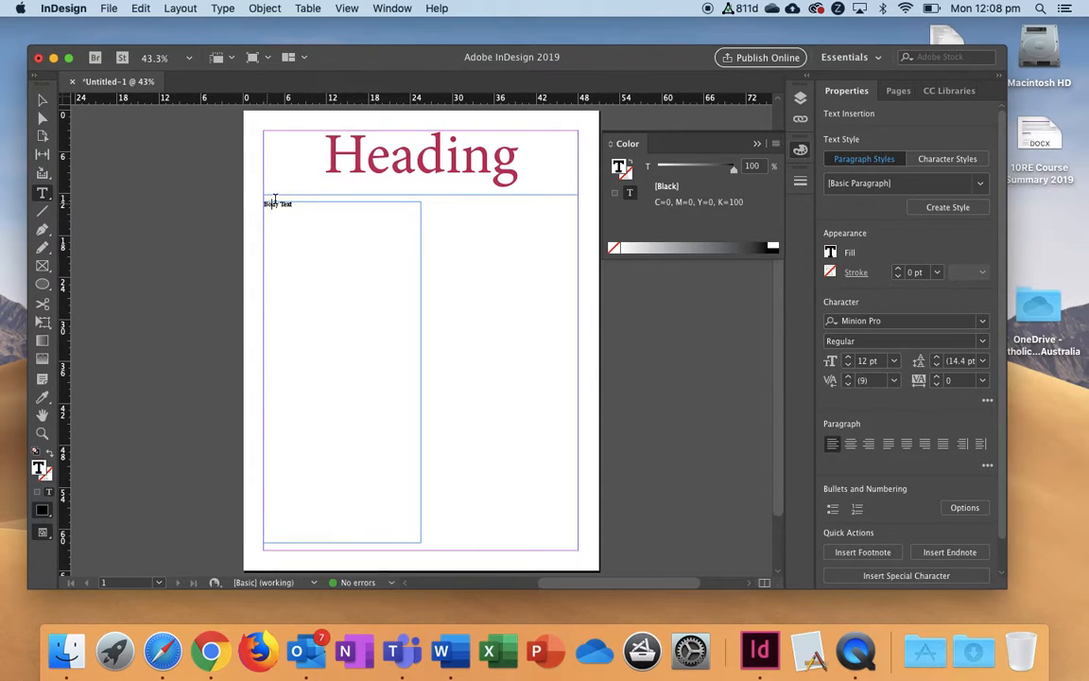
left_click_drag(269, 204, 263, 204)
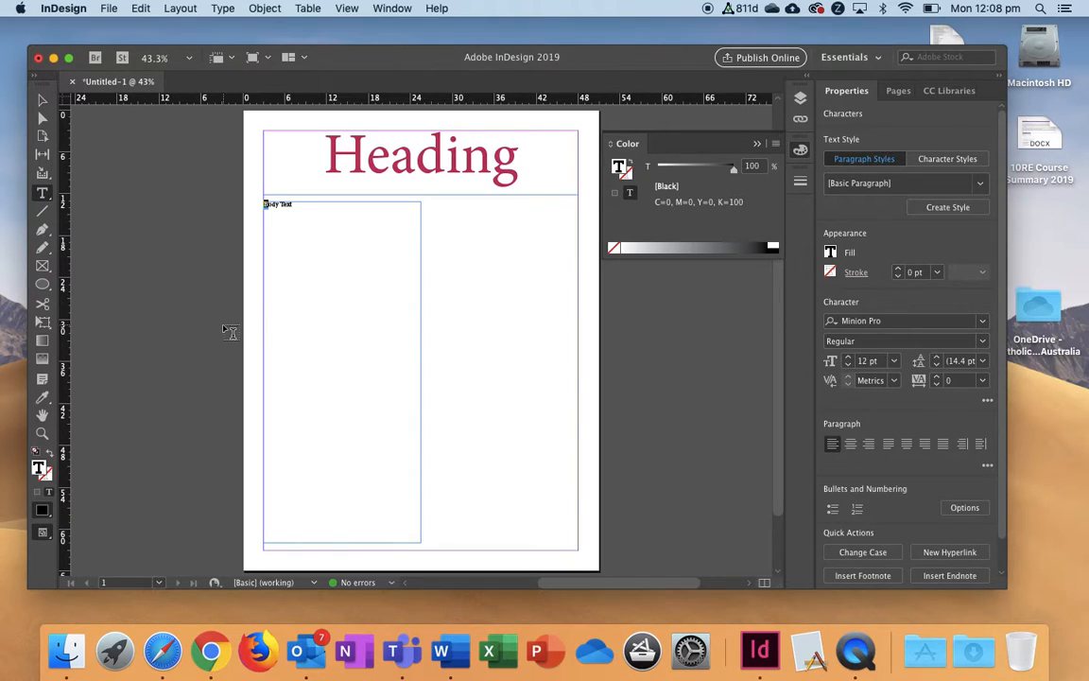
left_click(42, 400)
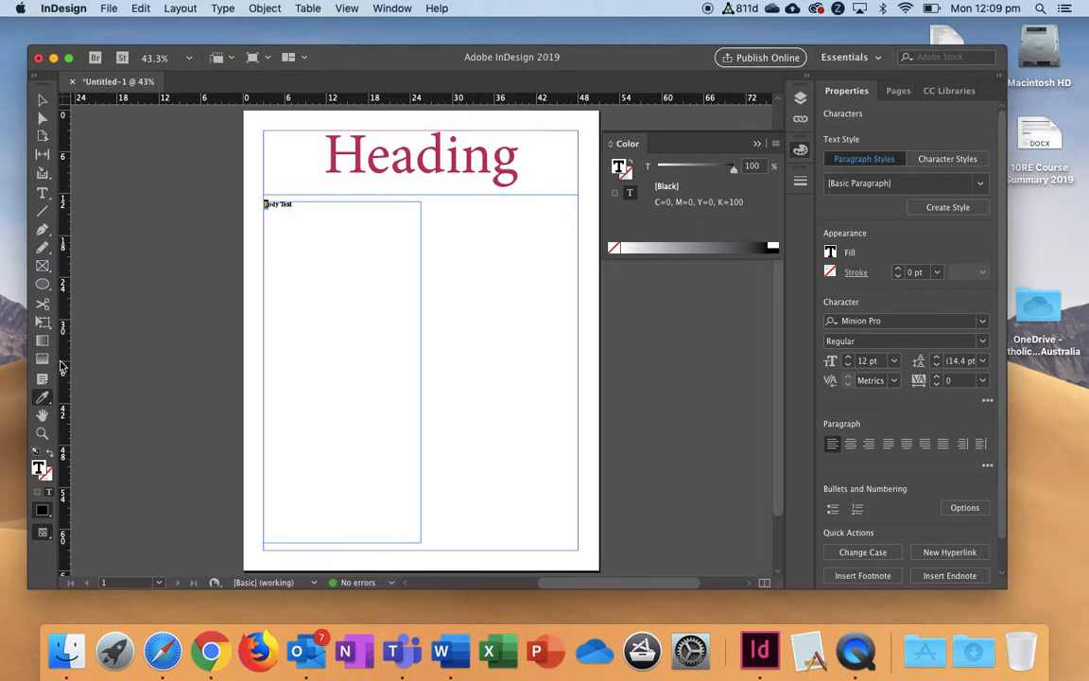
left_click(333, 143)
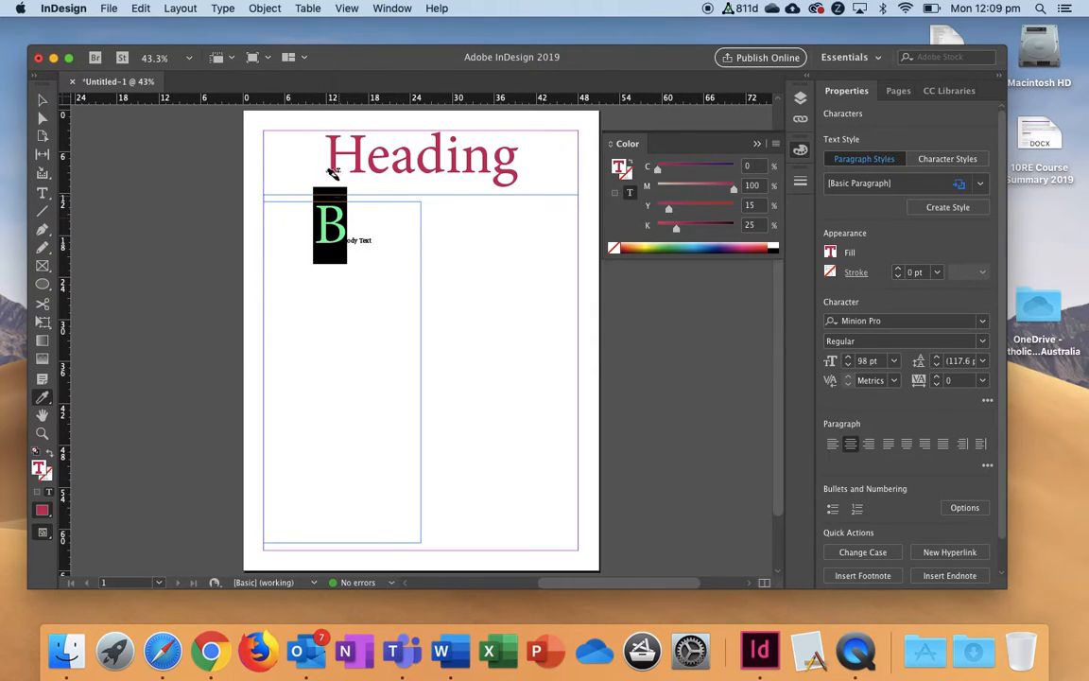
key("super+z")
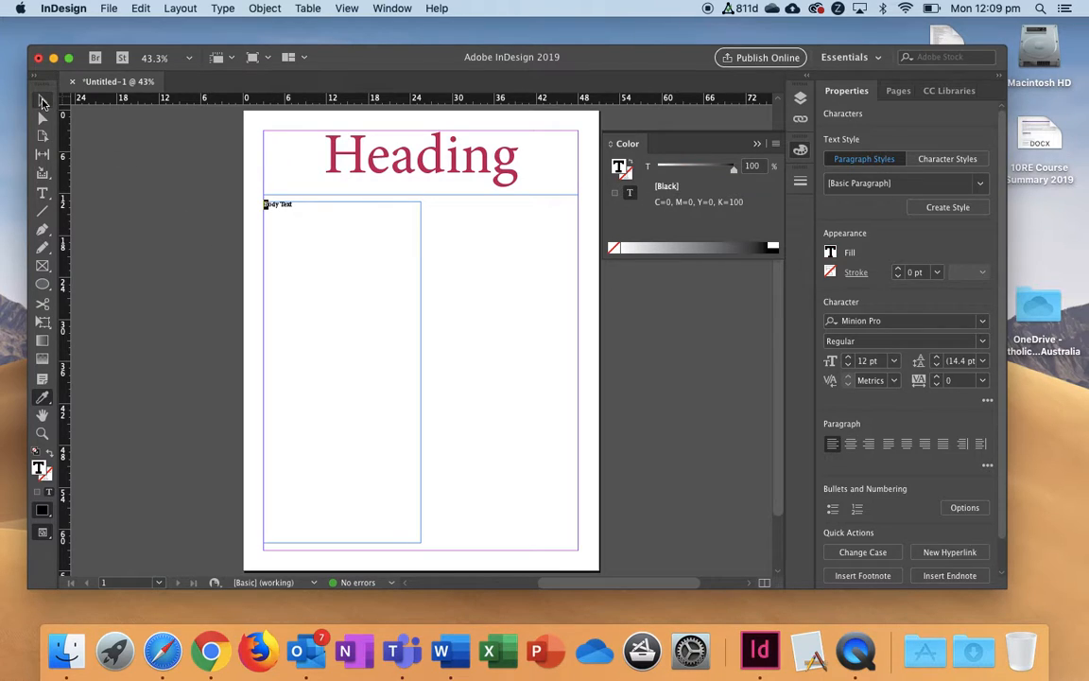
- Apply the heading's formatting to the letter B of "Body Text" using the Eyedropper tool
left_click(43, 100)
double_click(286, 211)
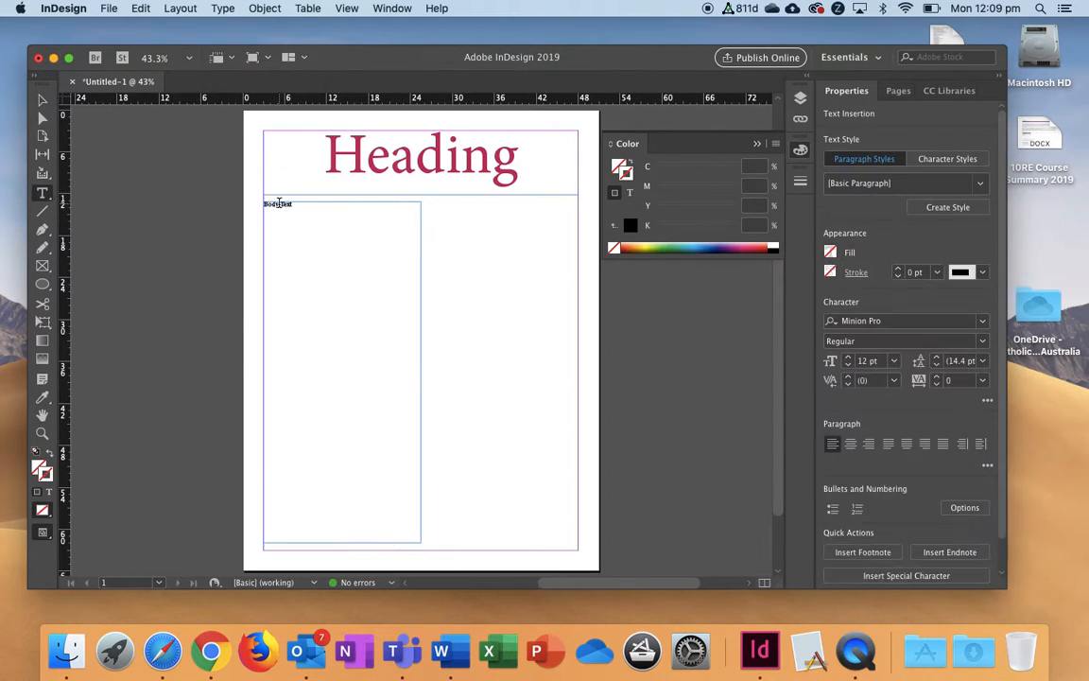
left_click_drag(260, 204, 256, 204)
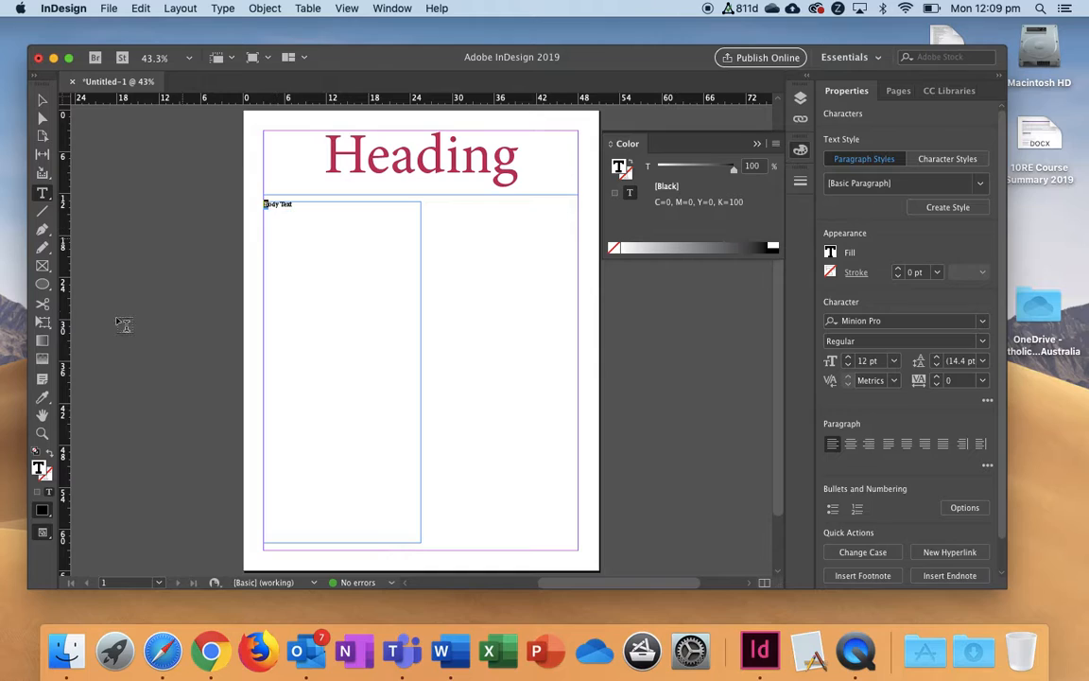
left_click(41, 398)
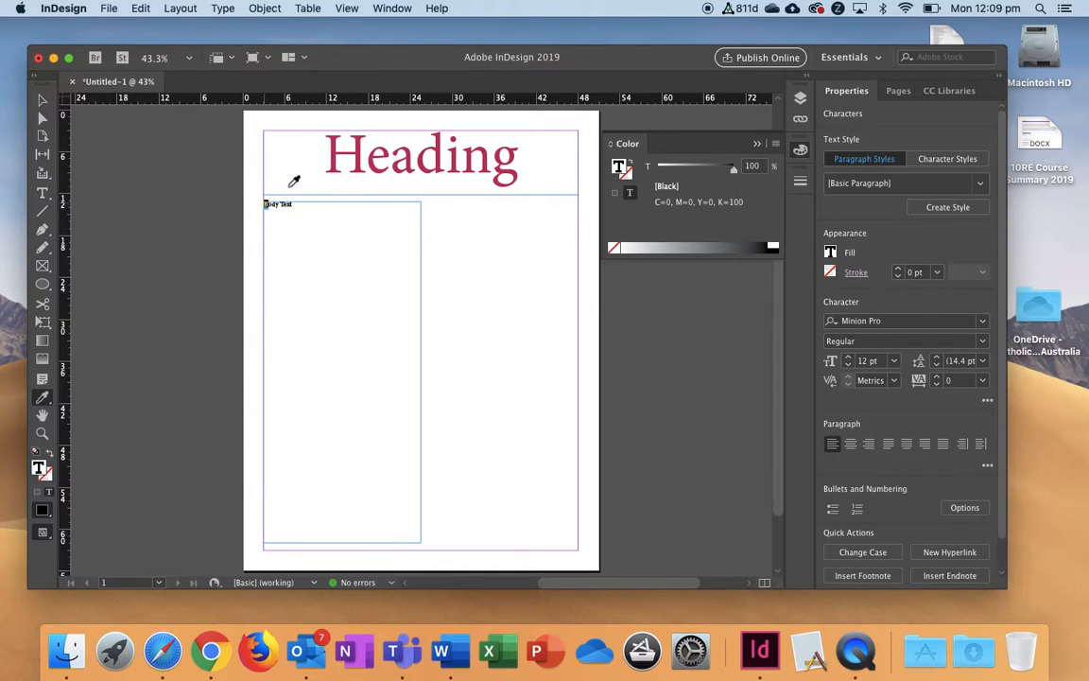
left_click(336, 143)
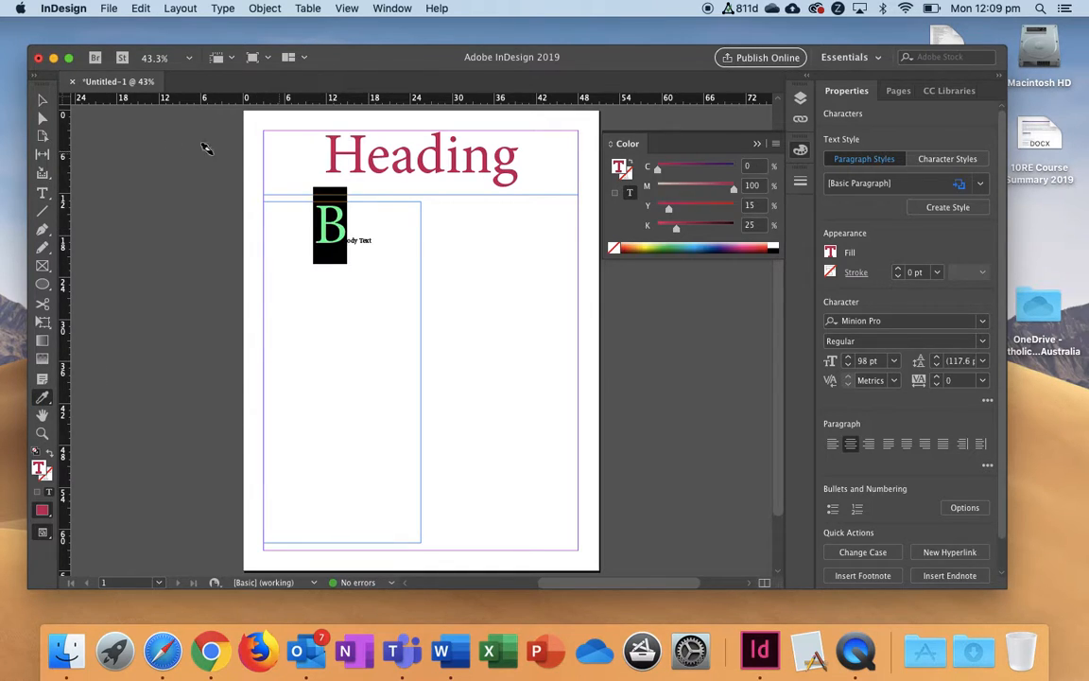
left_click(41, 99)
key("j")
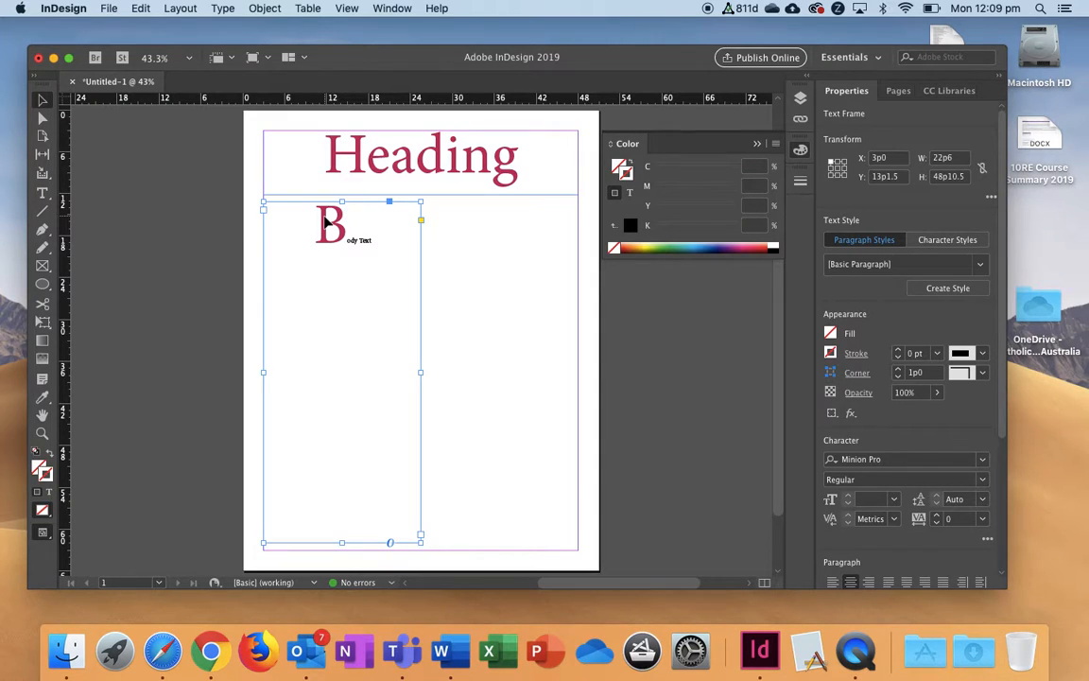
- Draw an ellipse frame about 17p3 wide and 16p10.5 high beside the body text frame and move it slightly lower
left_click(42, 268)
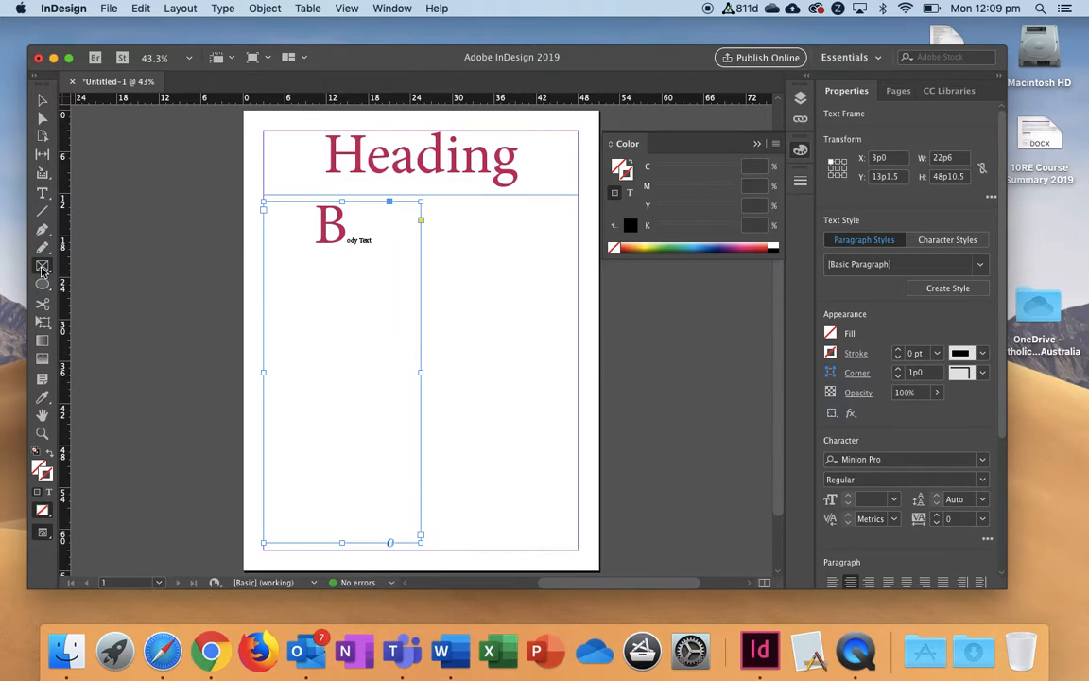
left_click(42, 268)
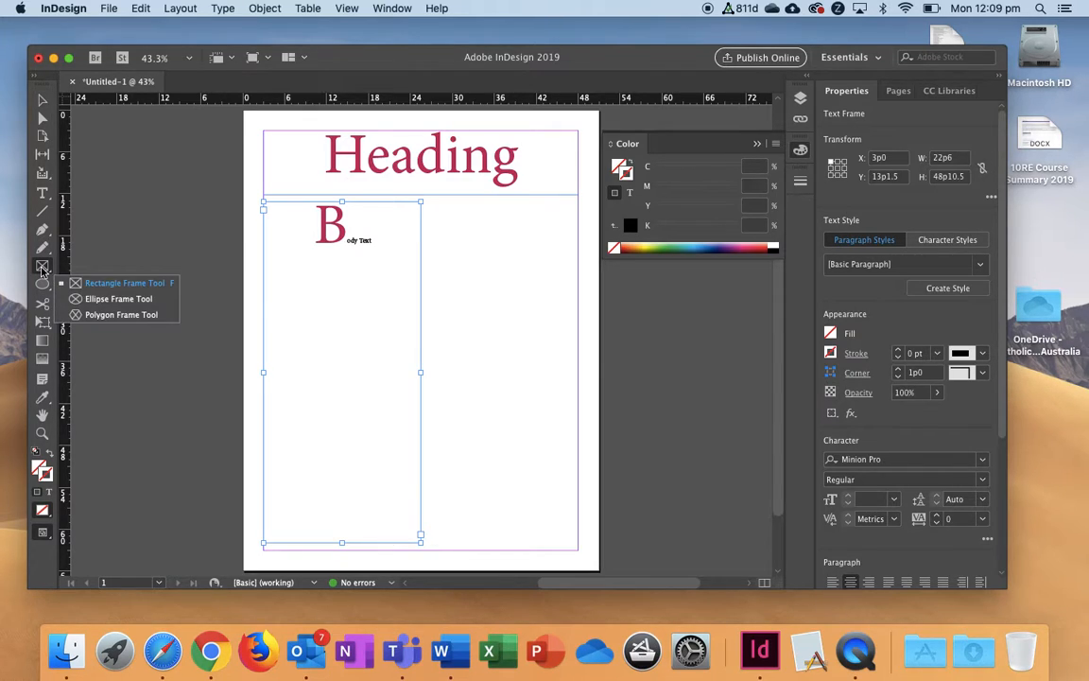
left_click(112, 299)
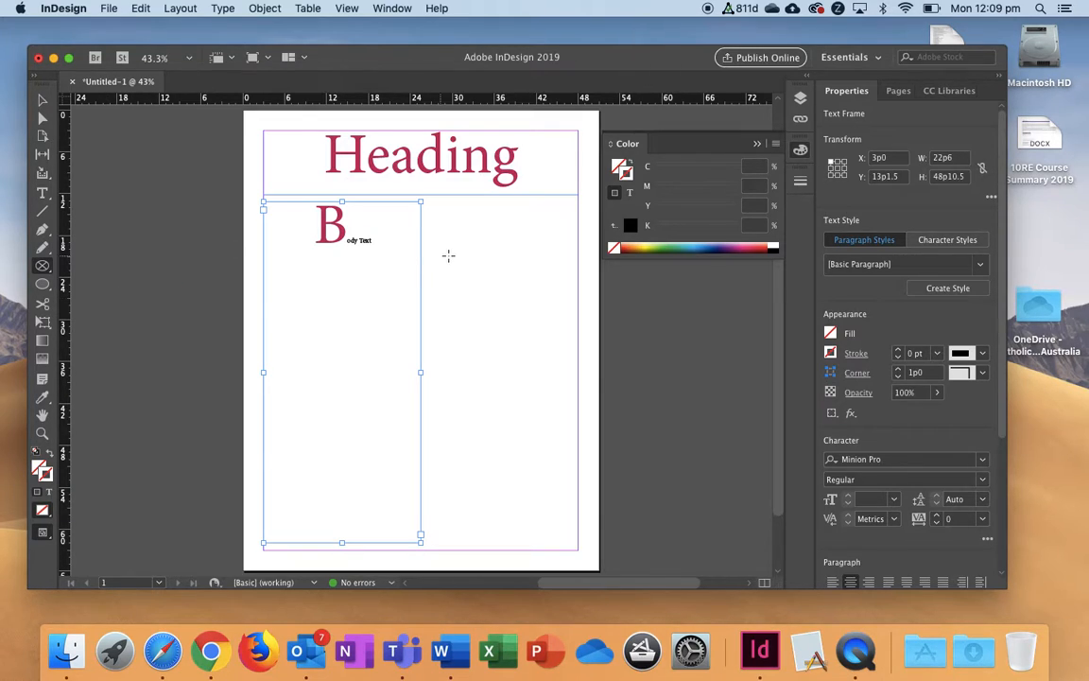
left_click_drag(438, 273, 559, 393)
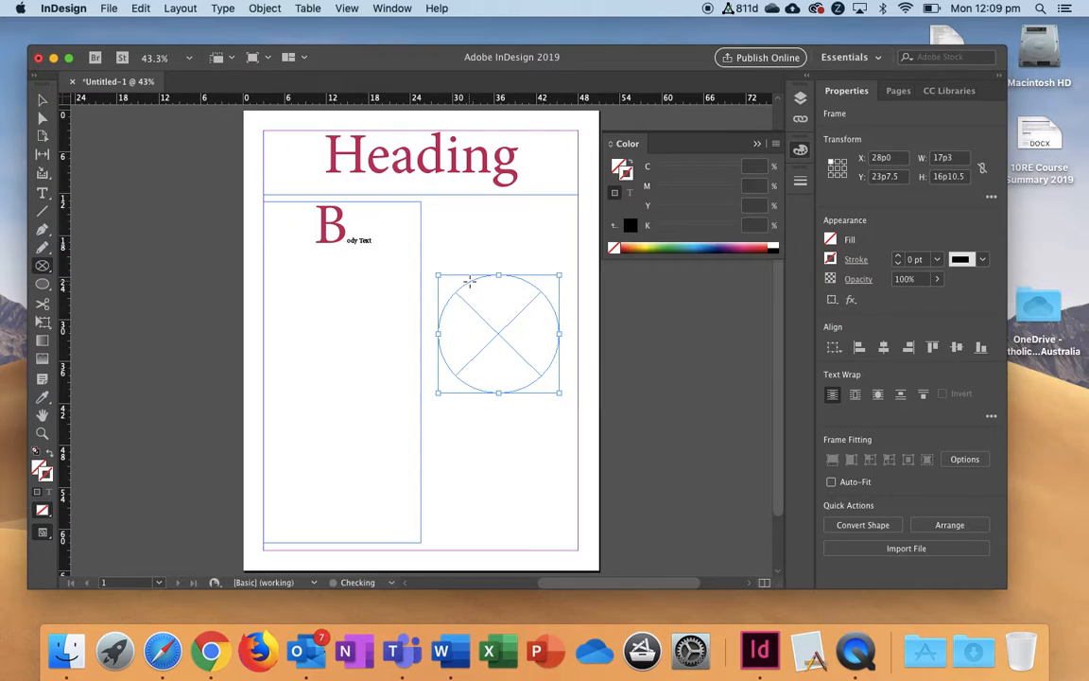
left_click(42, 99)
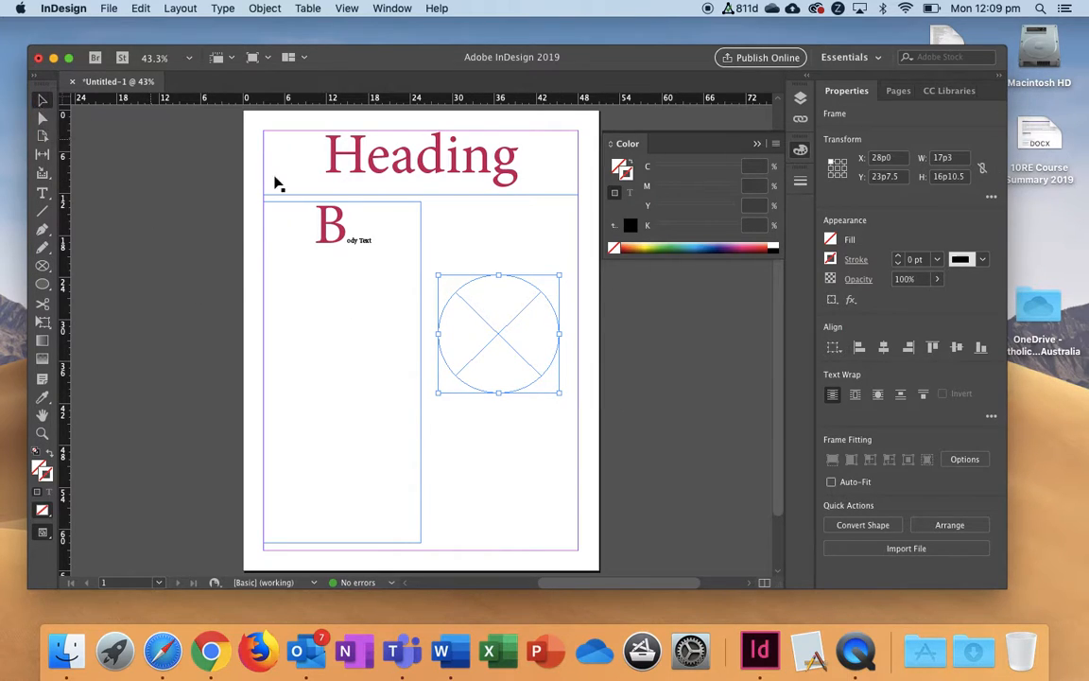
left_click_drag(502, 346, 497, 380)
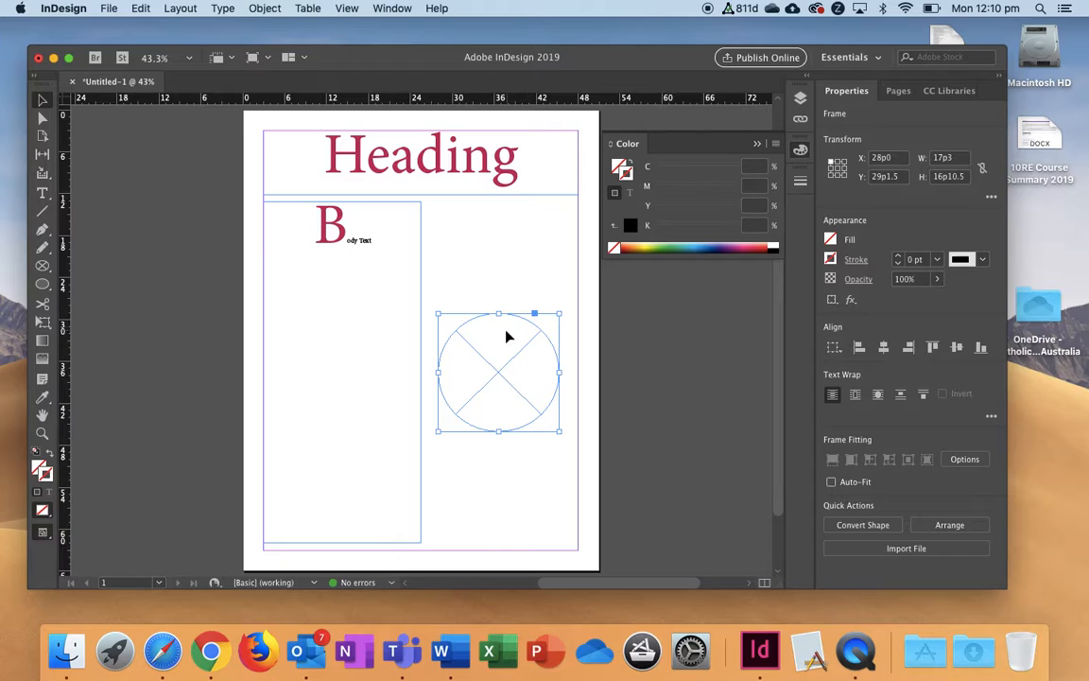
- Place PhotoofMe.jpg from the Adobe InDesign Tutorials folder in Google Drive's Media folder into the ellipse frame
left_click(117, 7)
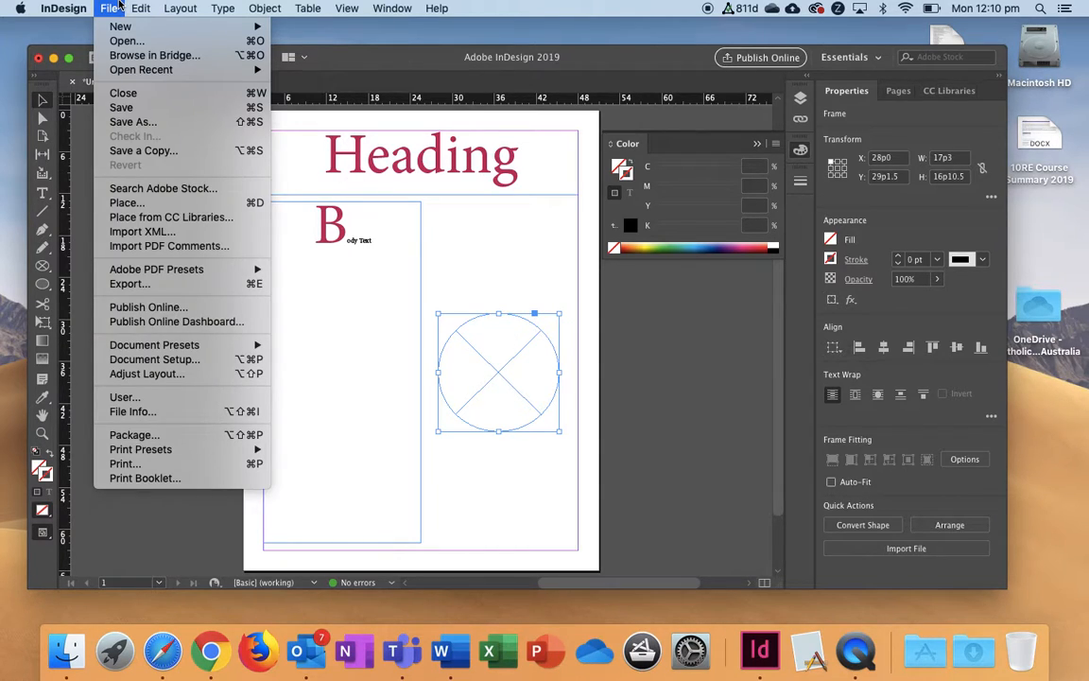
left_click(126, 203)
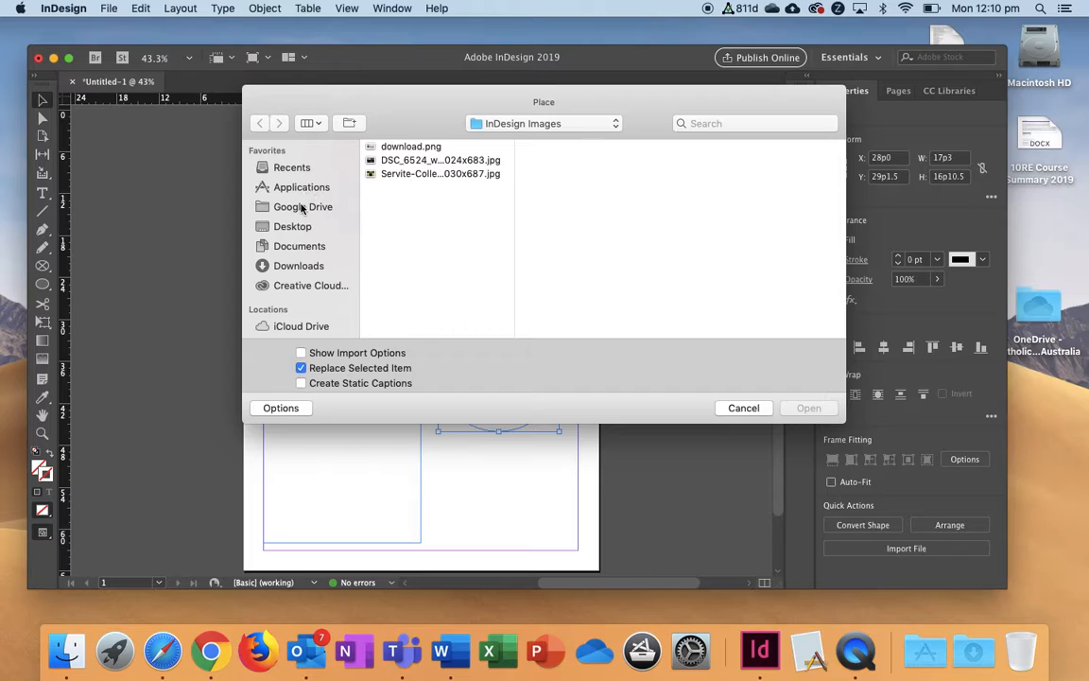
left_click(303, 207)
scroll(423, 282, "down", 3)
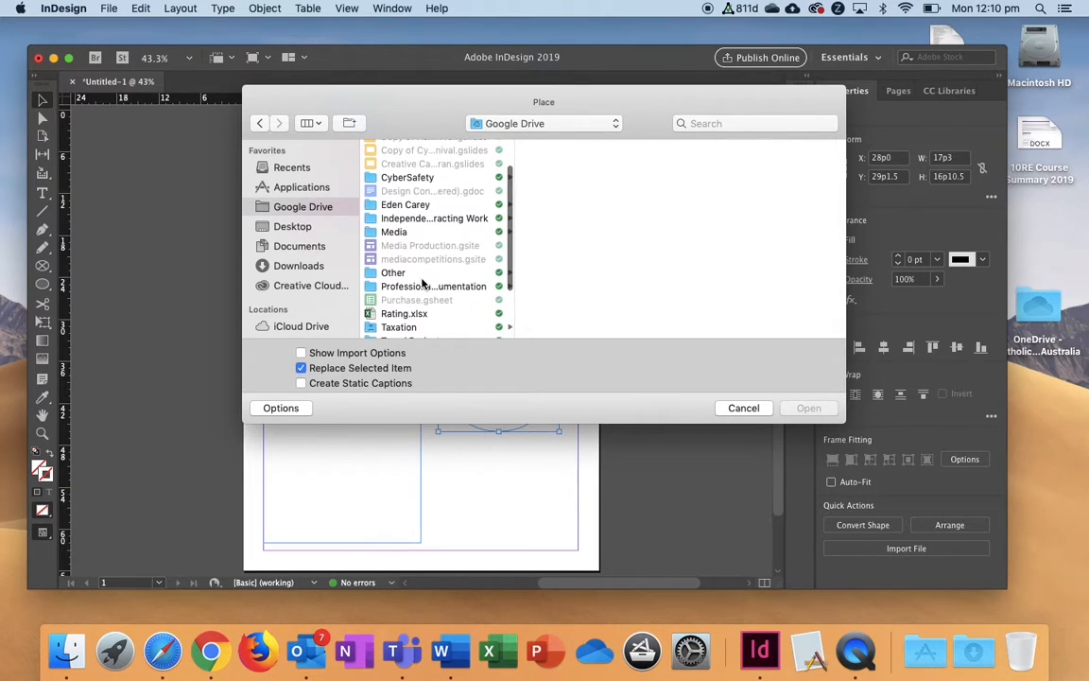
left_click(389, 232)
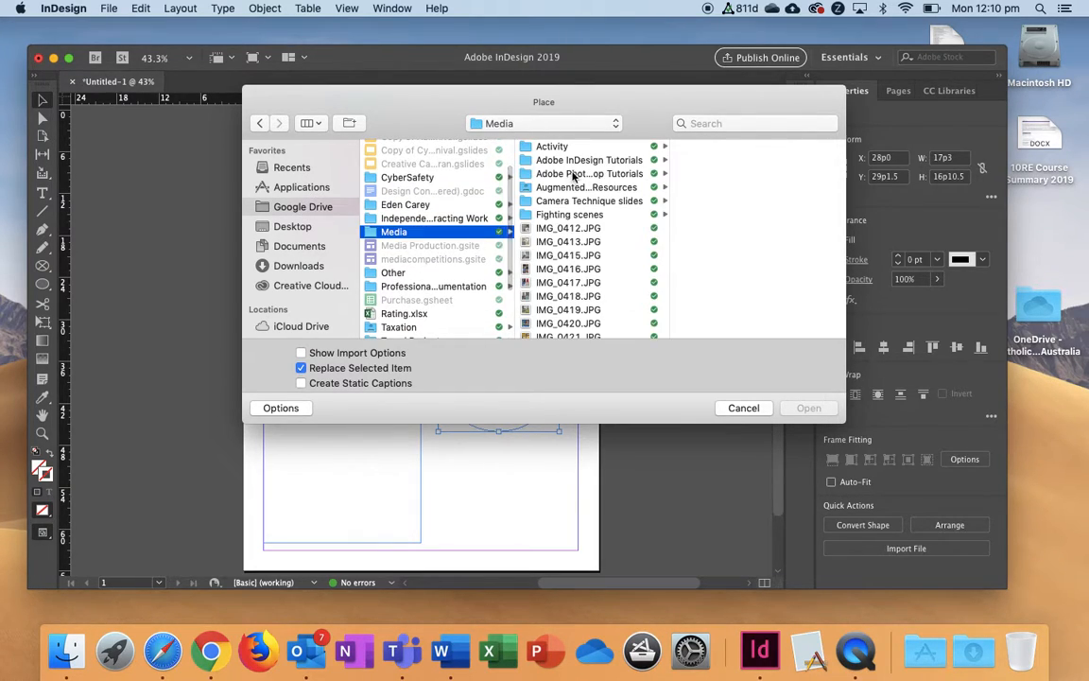
left_click(589, 159)
left_click(723, 148)
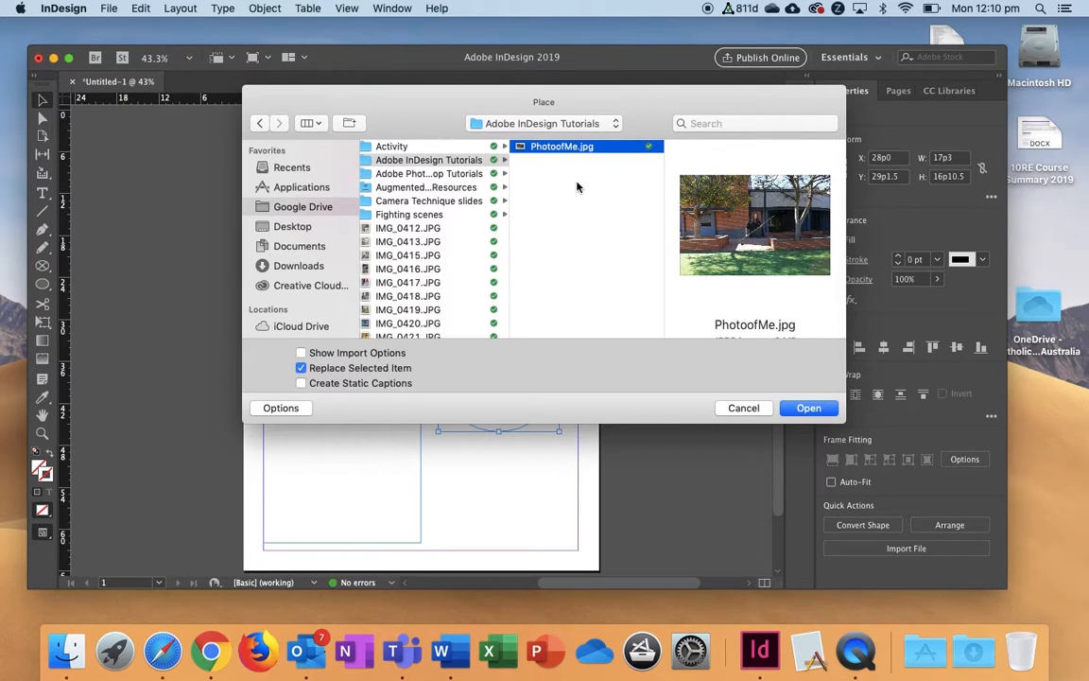
left_click(808, 407)
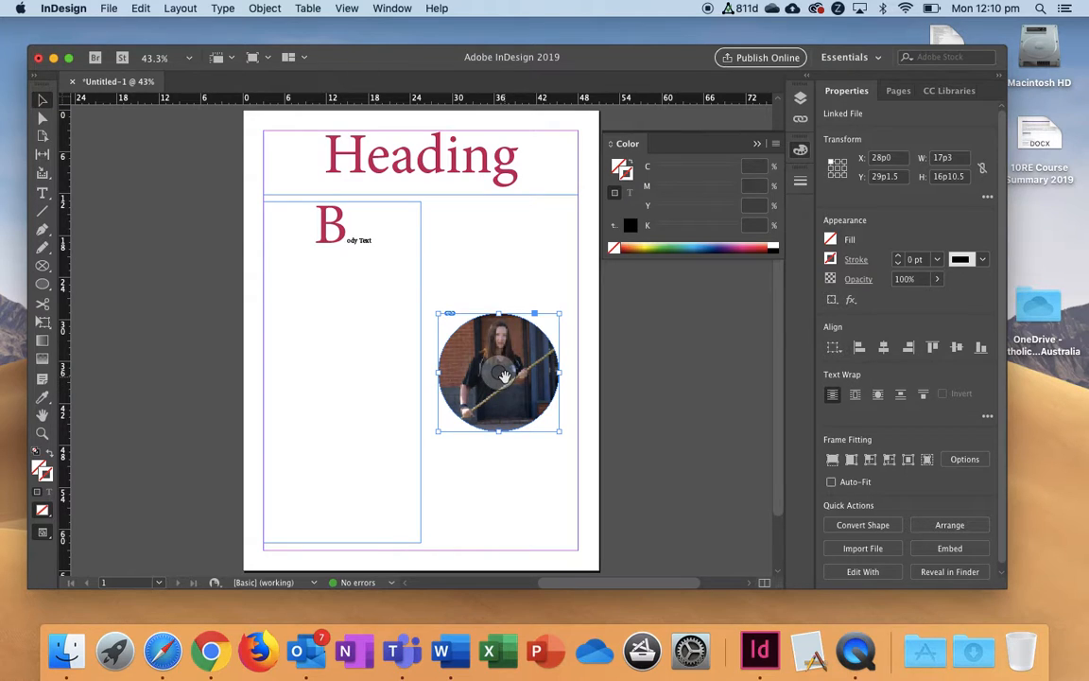
- Try shifting the photo inside the ellipse frame to reposition the person within it
left_click_drag(503, 376, 606, 380)
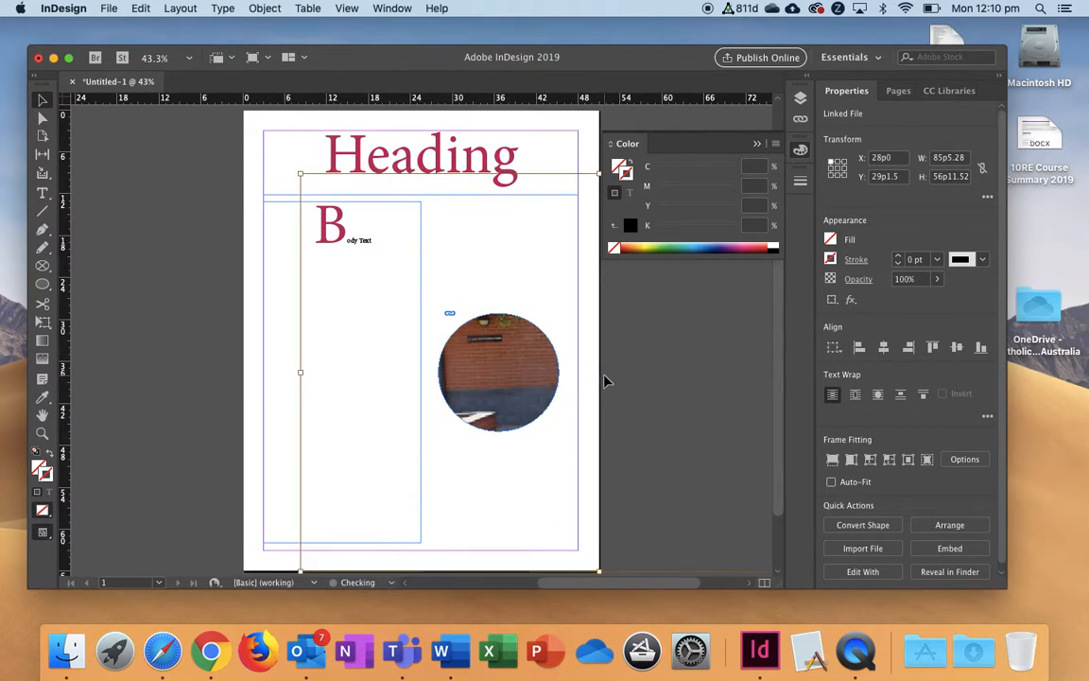
mouse_move(502, 372)
left_mouse_down()
mouse_move(444, 375)
mouse_move(501, 374)
left_mouse_up()
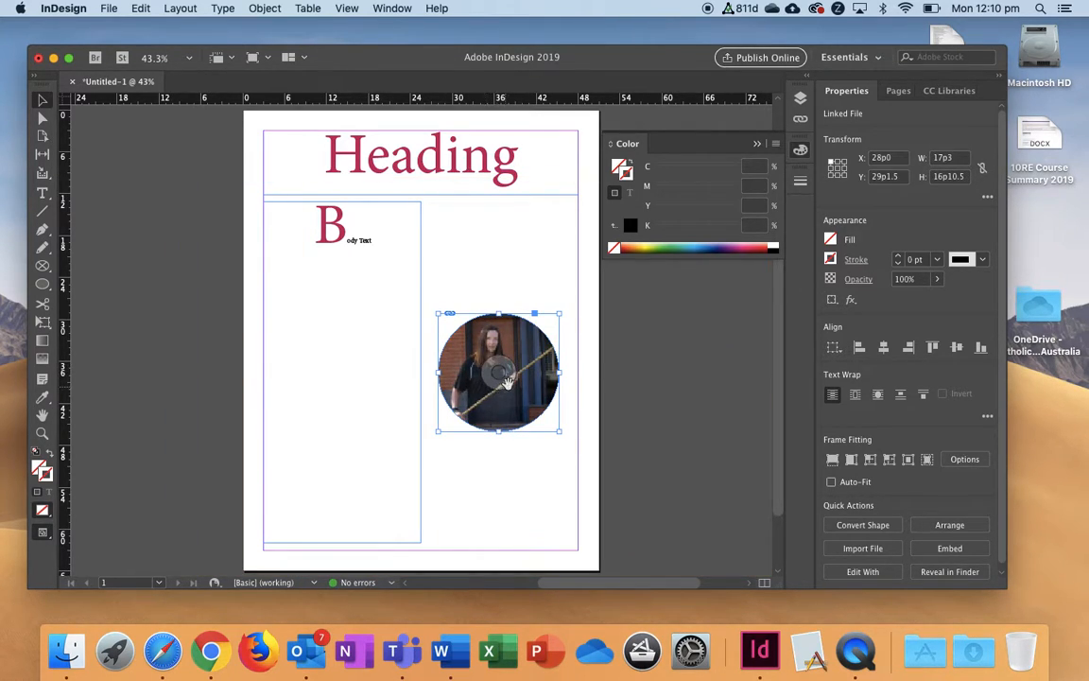
left_click_drag(501, 367, 521, 371)
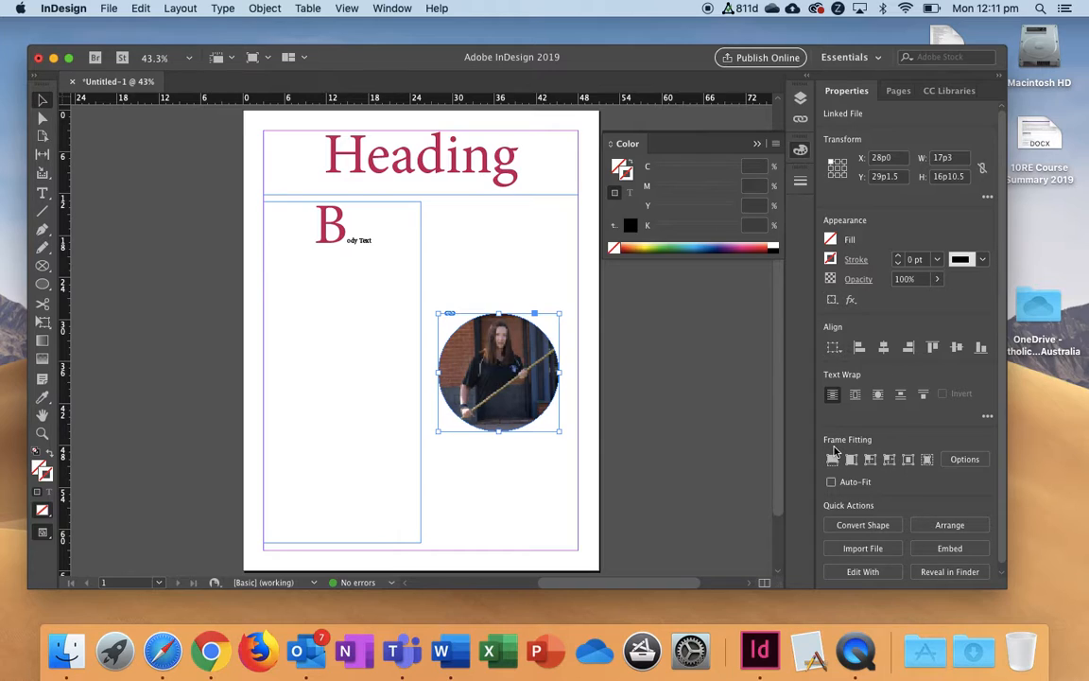
- Refit the photo to the ellipse frame and shift the image slightly to the right inside it
left_click(928, 460)
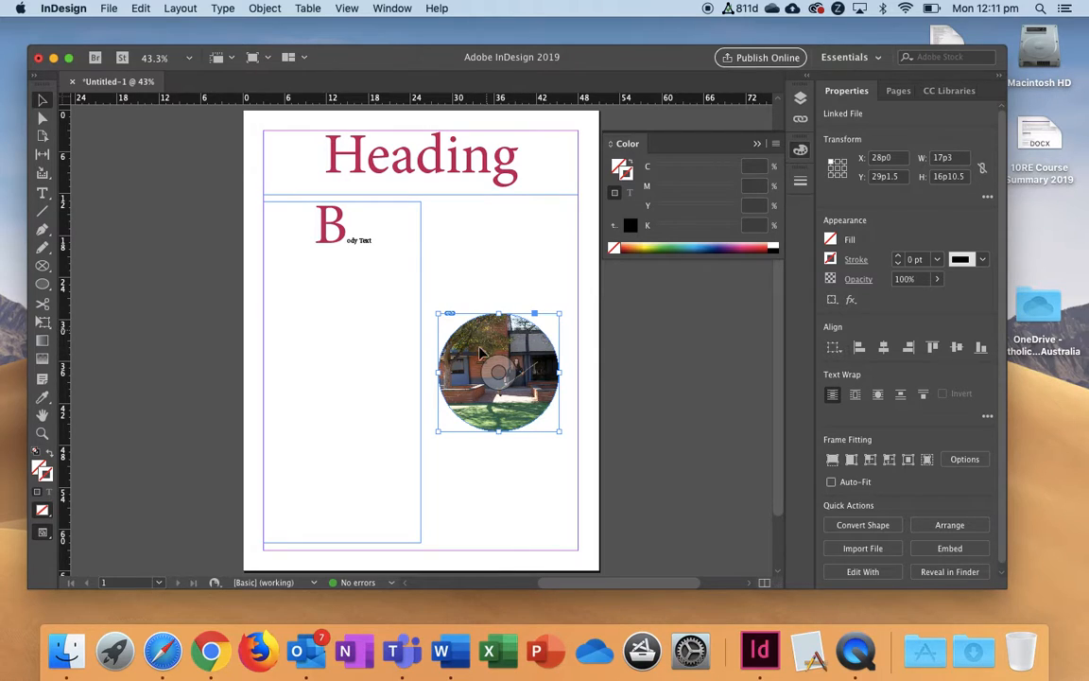
mouse_move(491, 374)
left_mouse_down()
mouse_move(498, 379)
mouse_move(482, 380)
mouse_move(504, 374)
left_mouse_up()
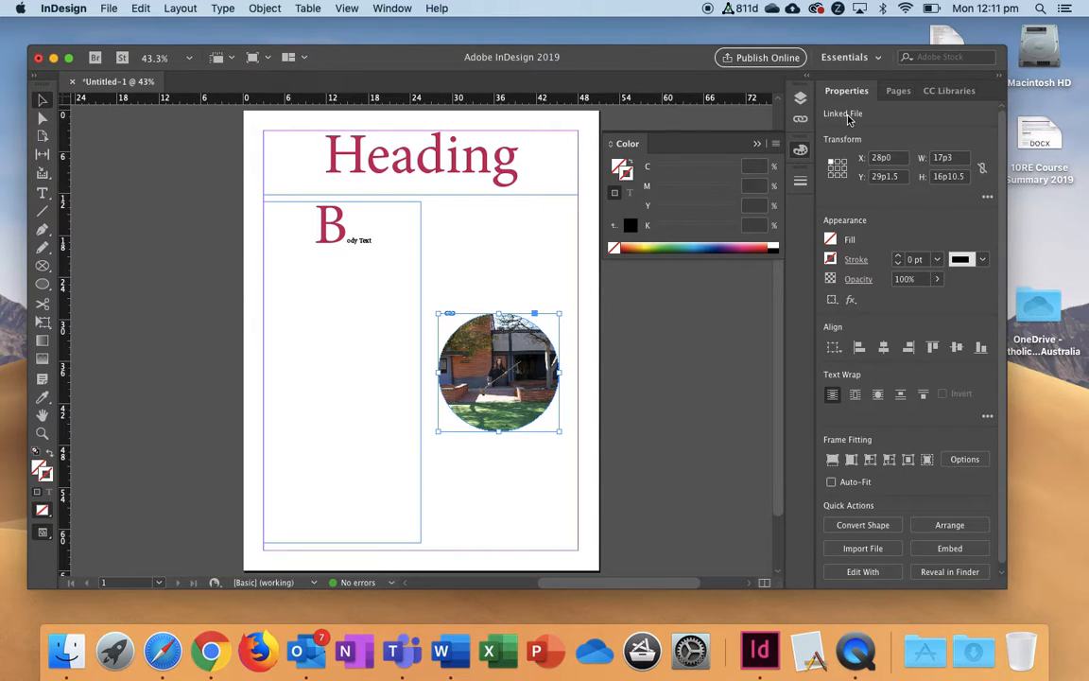
- Examine the document's linked image, its page overview and the commands for adding or inserting pages
left_click(801, 121)
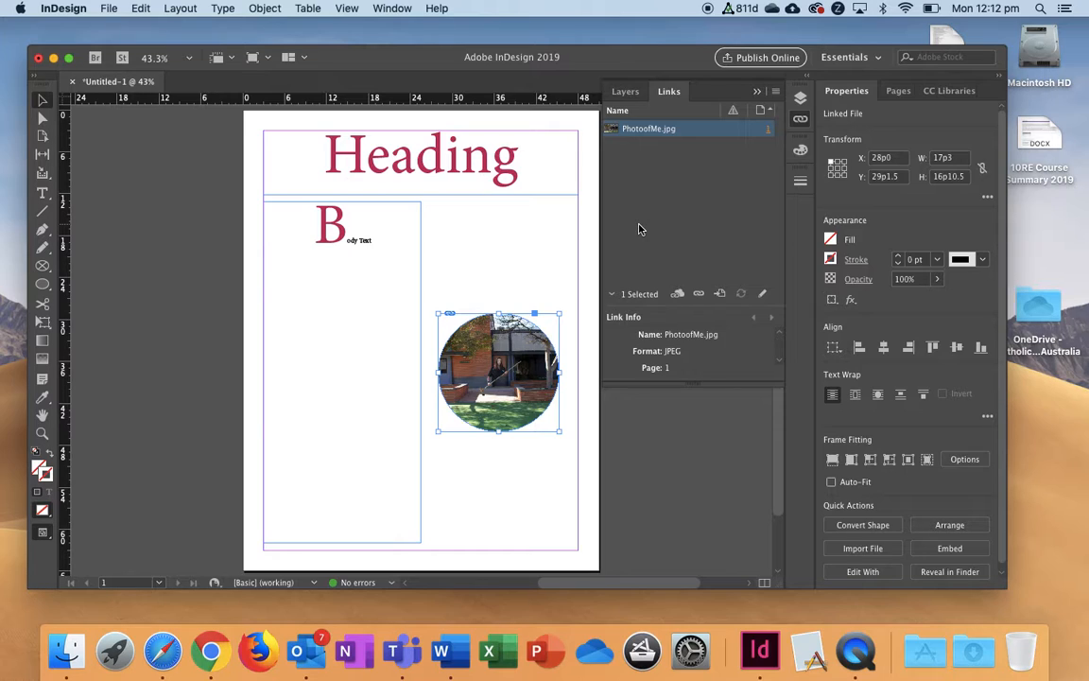
left_click(897, 90)
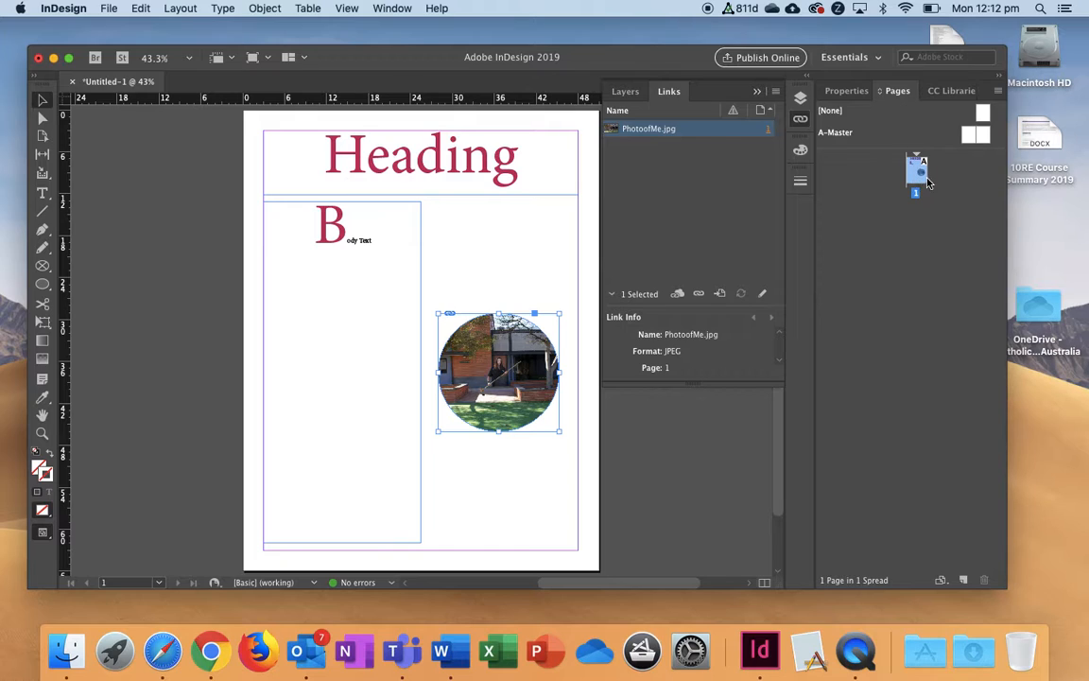
left_click(138, 8)
mouse_move(180, 7)
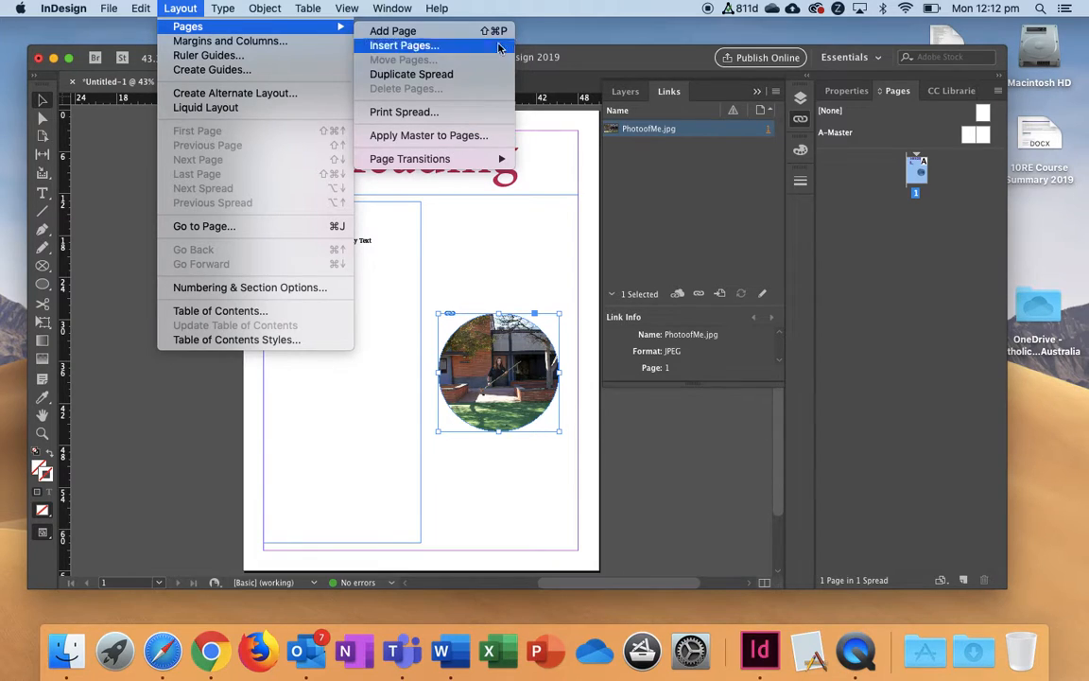
left_click(579, 56)
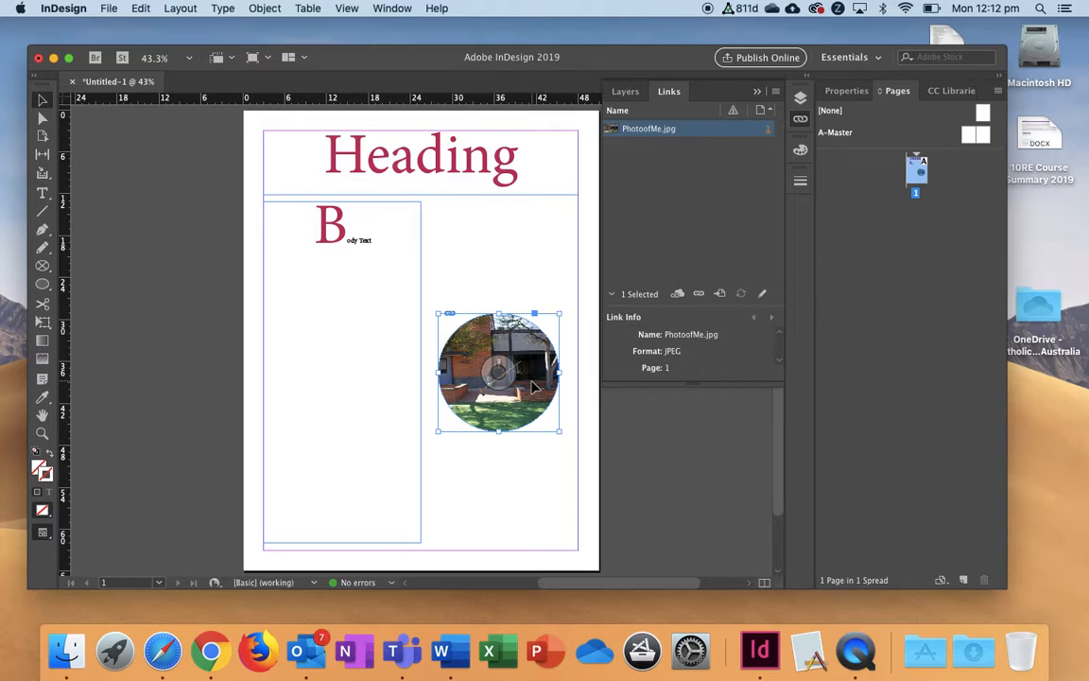
- Move the circular photo frame slightly up and lock it in place
mouse_move(519, 341)
left_mouse_down()
mouse_move(444, 307)
mouse_move(516, 342)
mouse_move(469, 306)
mouse_move(520, 338)
left_mouse_up()
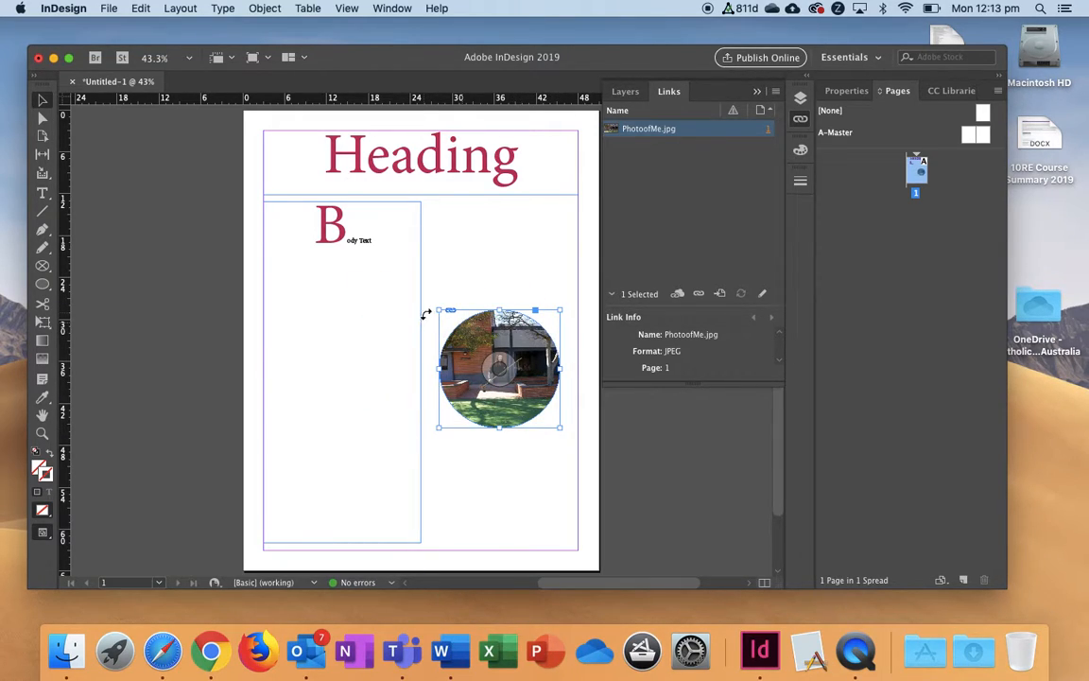
left_click(183, 7)
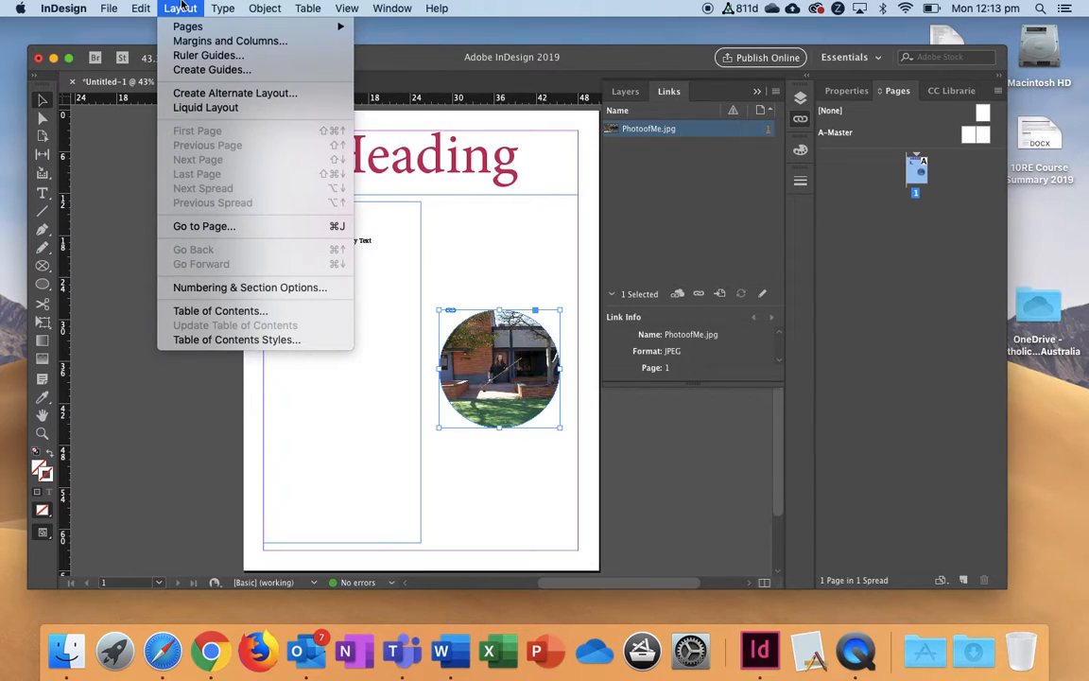
mouse_move(227, 8)
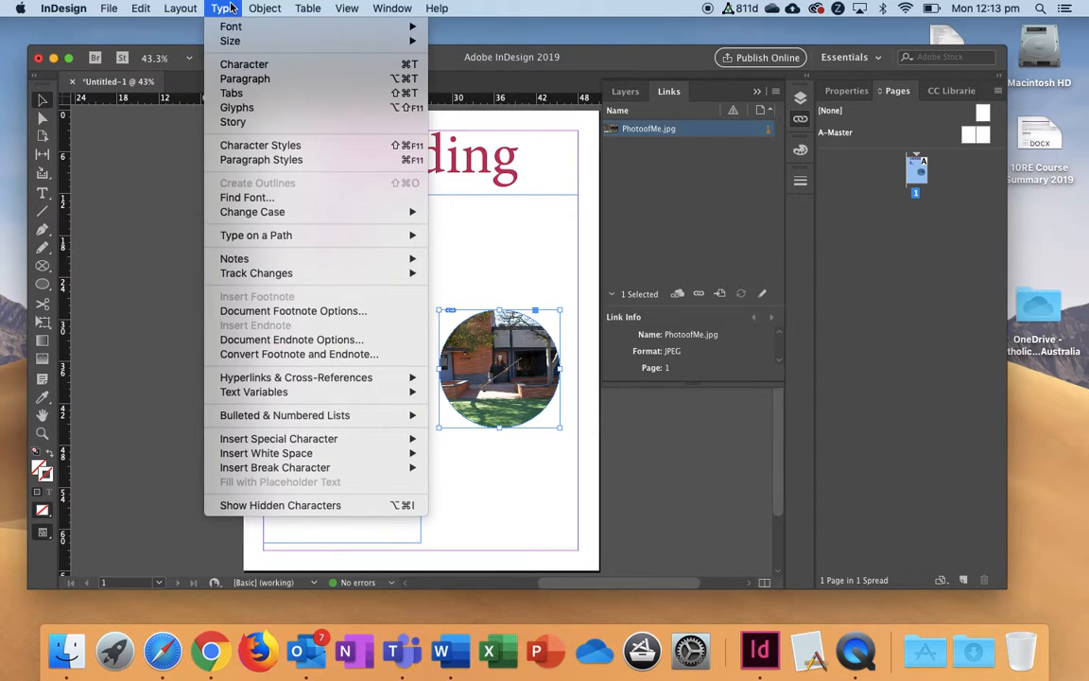
mouse_move(267, 8)
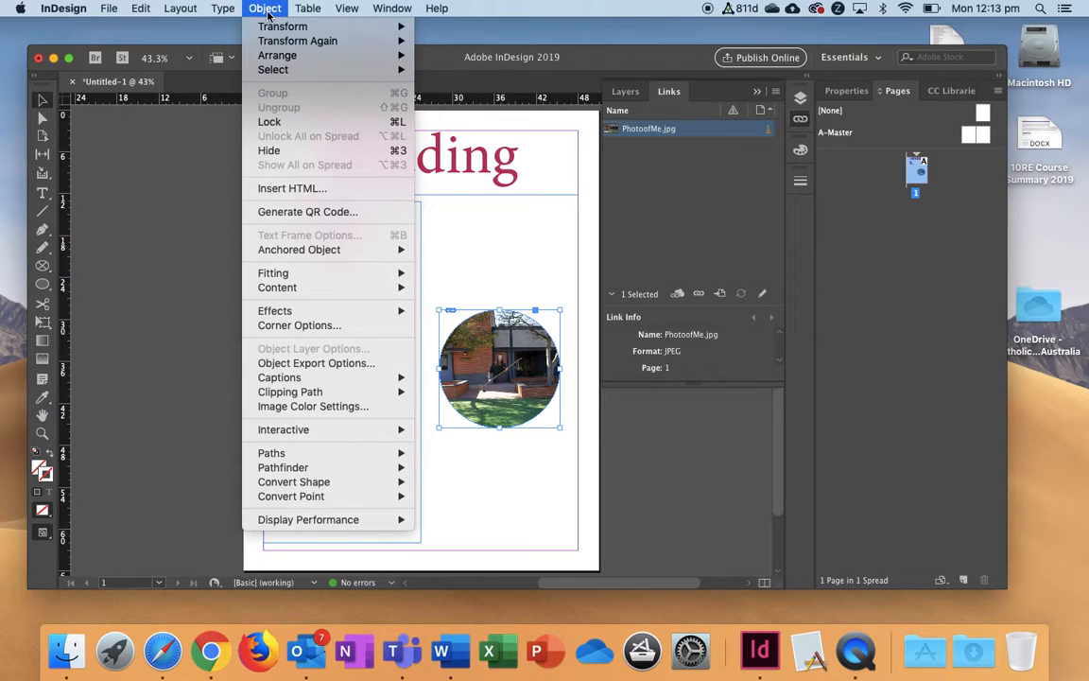
left_click(274, 122)
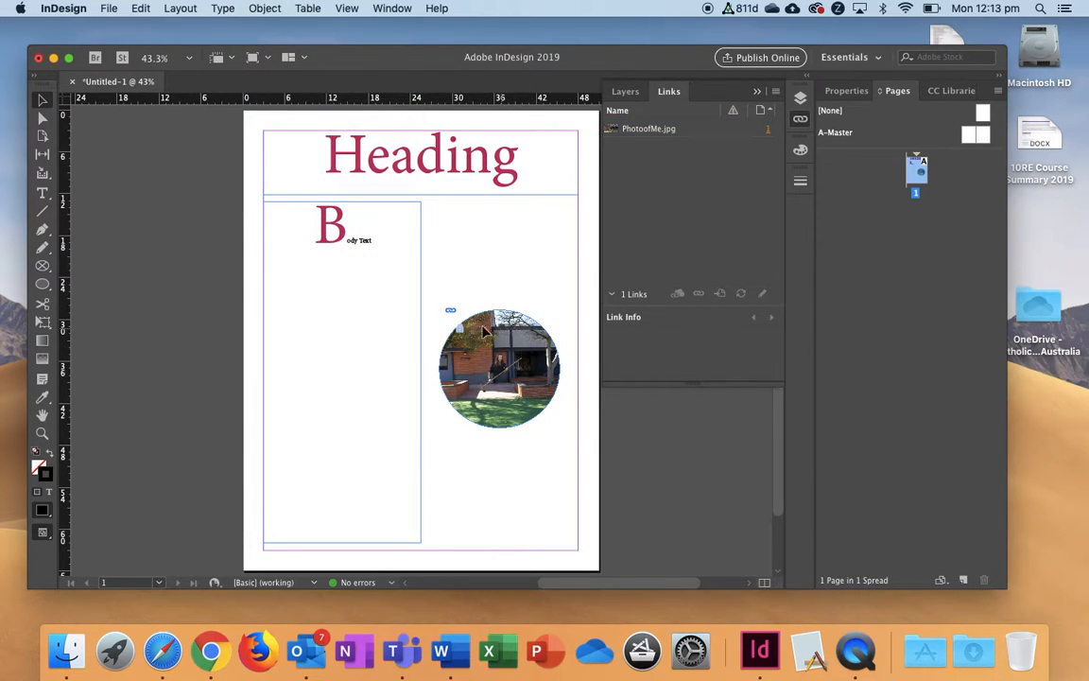
- Move the body text frame slightly up and to the right
mouse_move(381, 231)
left_mouse_down()
mouse_move(461, 234)
mouse_move(375, 231)
left_mouse_up()
left_click(468, 262)
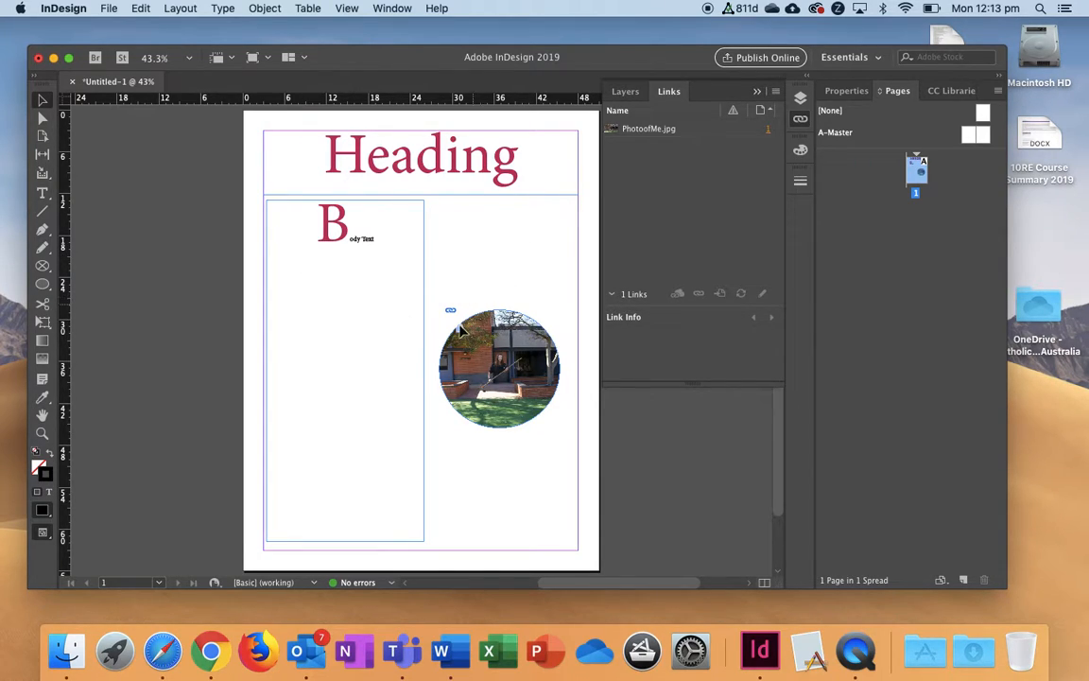
left_click(422, 350)
right_click(488, 349)
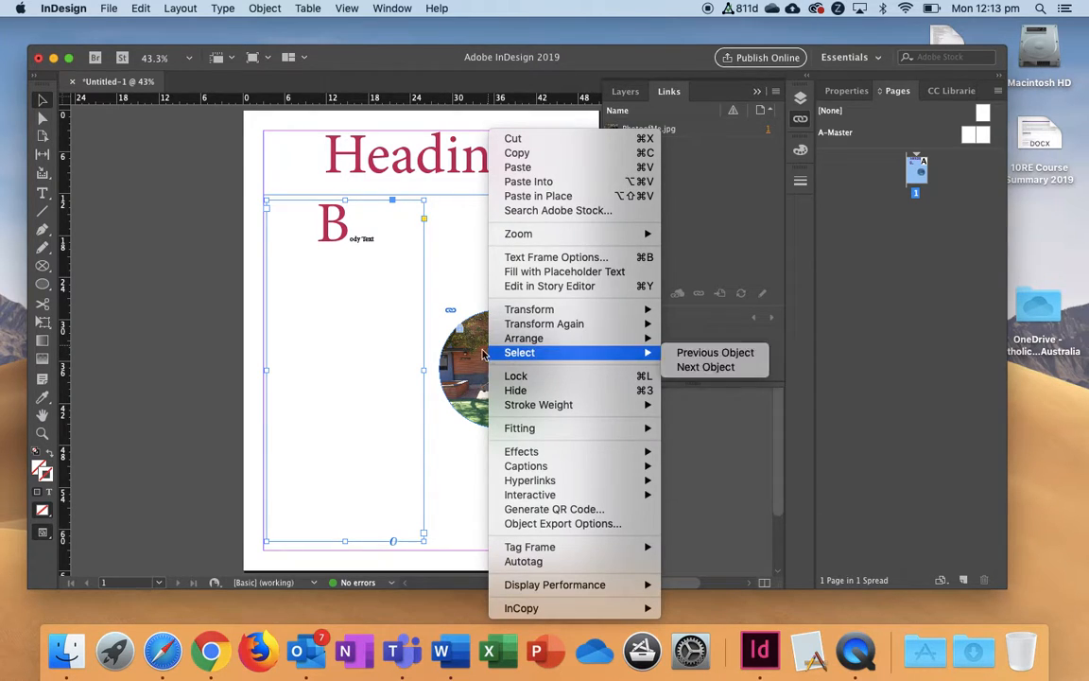
left_click(450, 348)
right_click(492, 366)
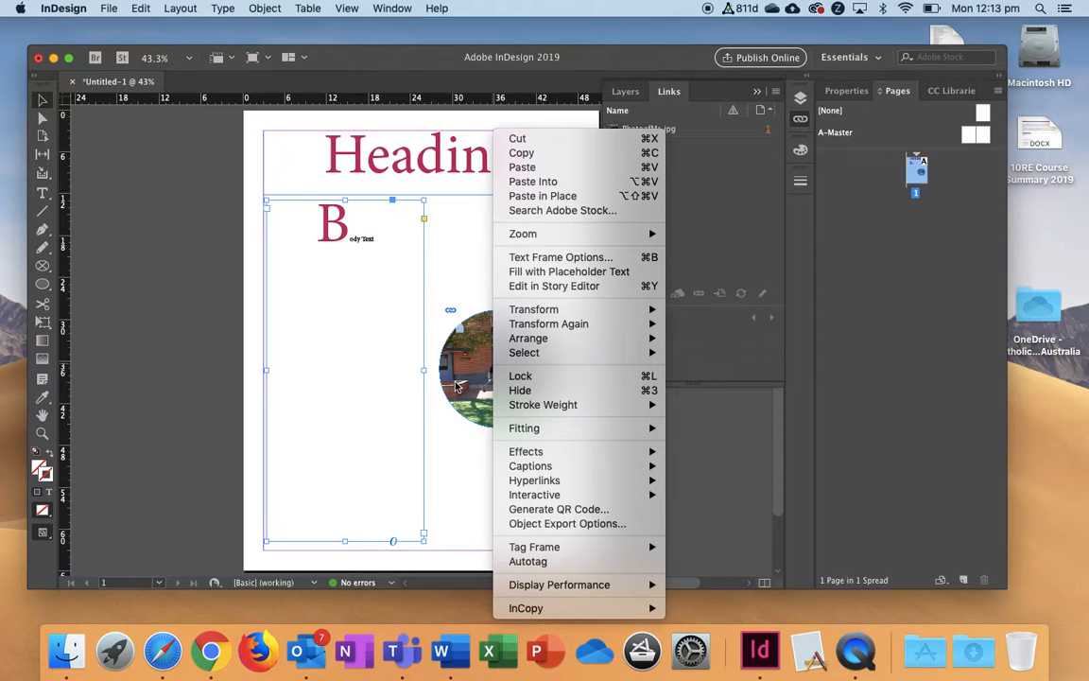
left_click(456, 386)
left_click(223, 7)
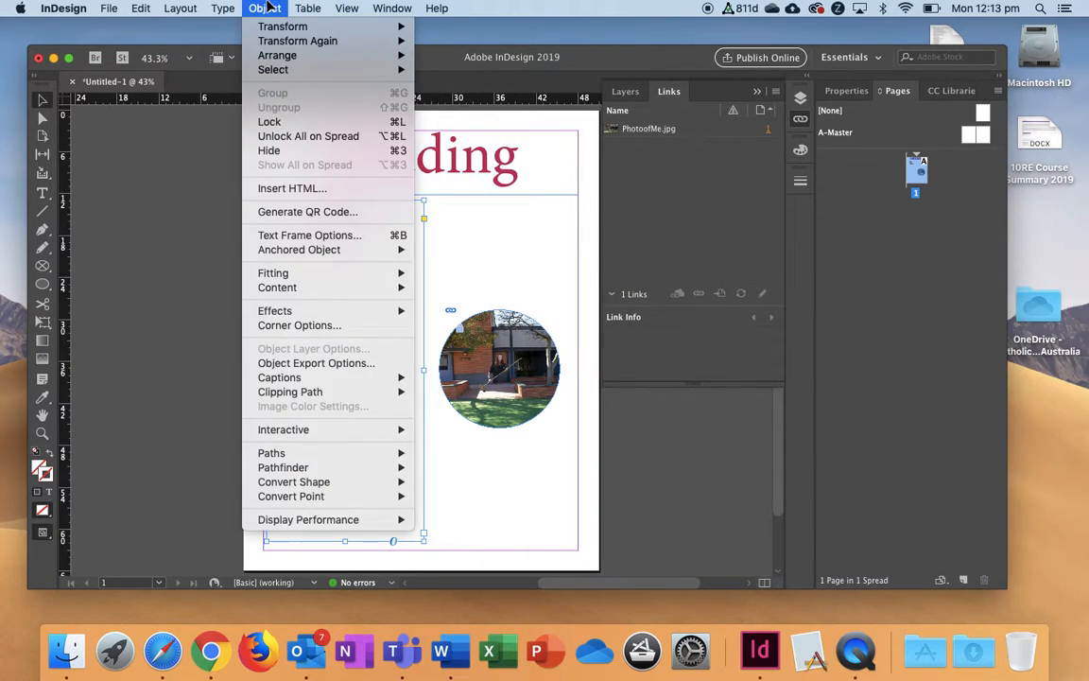
left_click(267, 8)
left_click(267, 8)
left_click(268, 8)
left_click(487, 265)
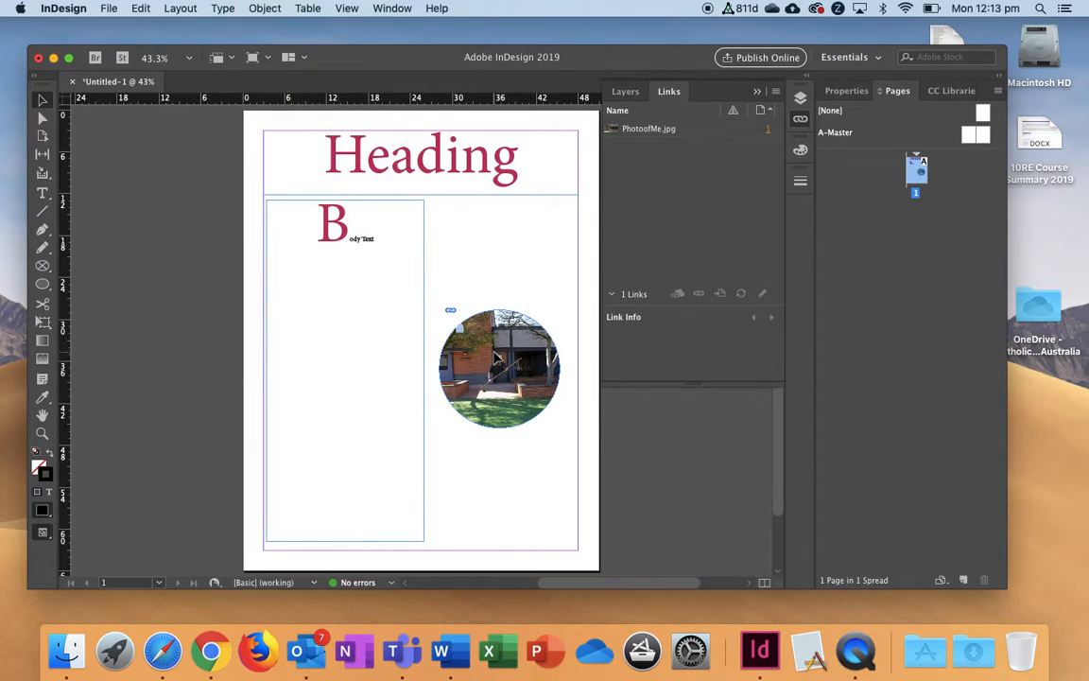
- Unlock all objects on the spread and move the circular photo frame slightly up and to the left
left_click(308, 8)
mouse_move(268, 7)
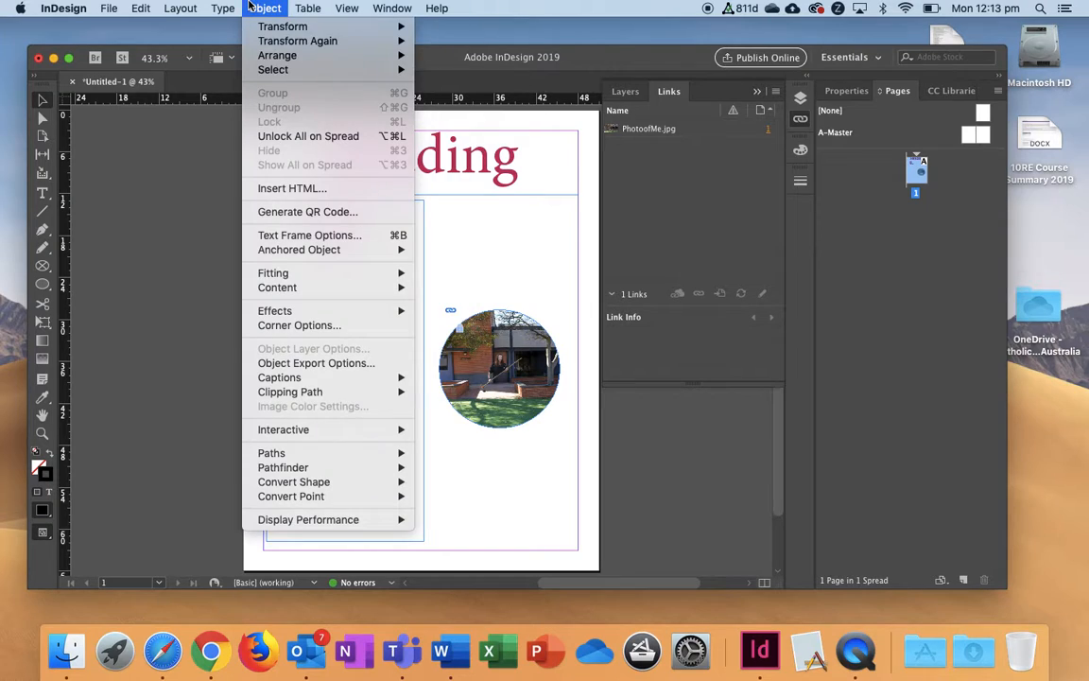
left_click(278, 136)
left_click(503, 285)
left_click_drag(496, 340, 524, 337)
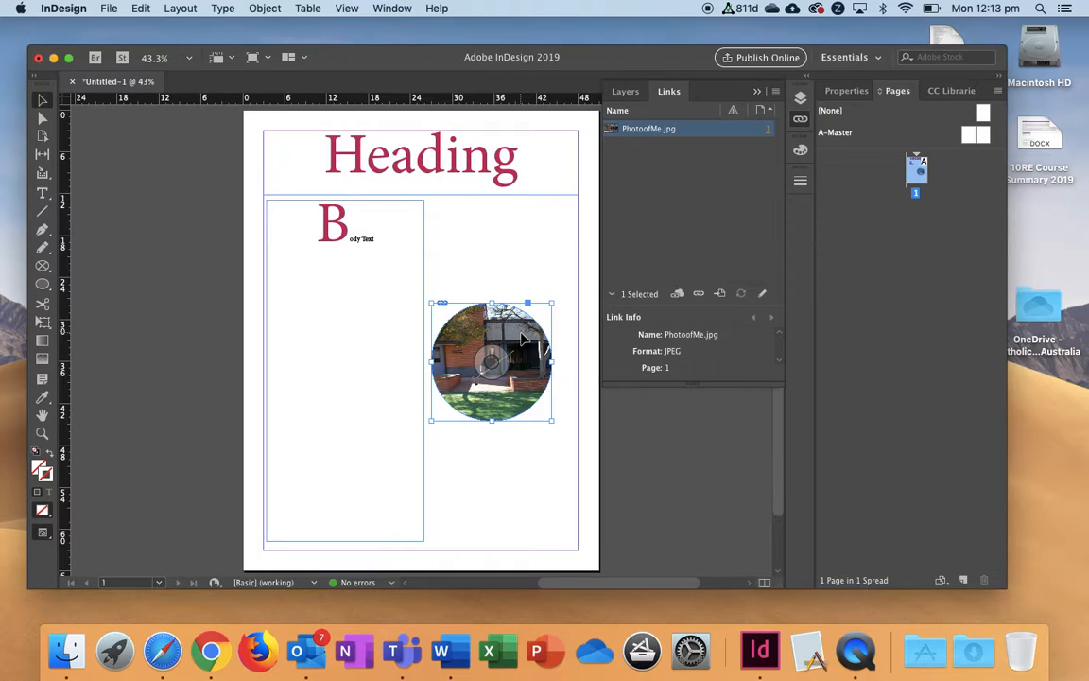
- Open the Package check and review the document's fonts, links and images, colours and inks, print settings and external plug-ins
left_click(111, 7)
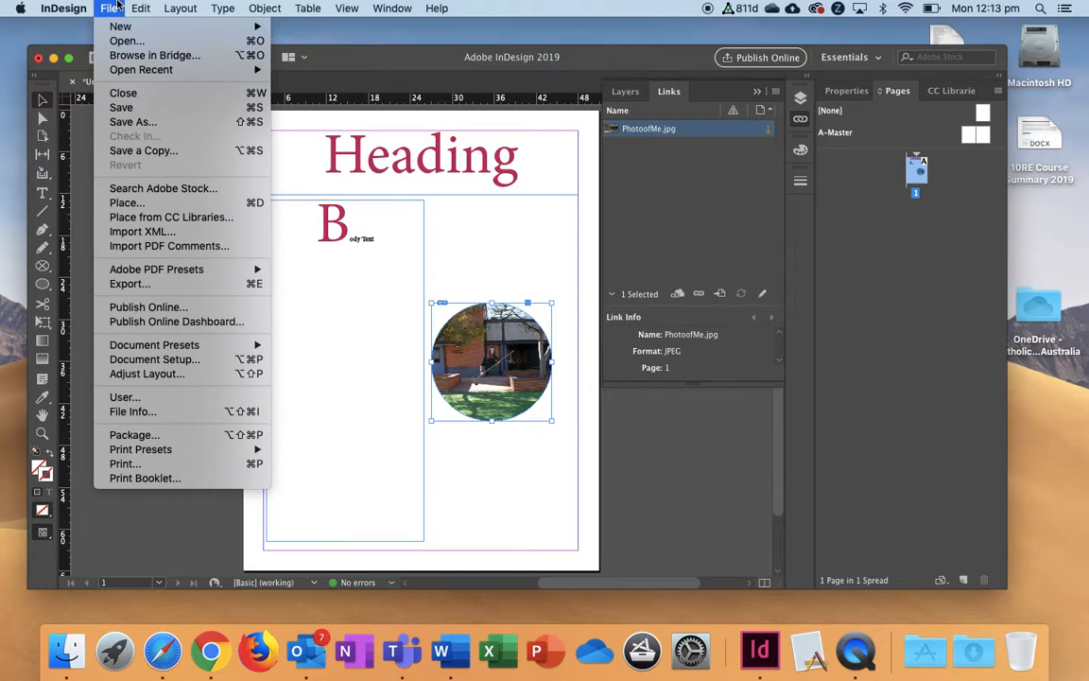
left_click(154, 436)
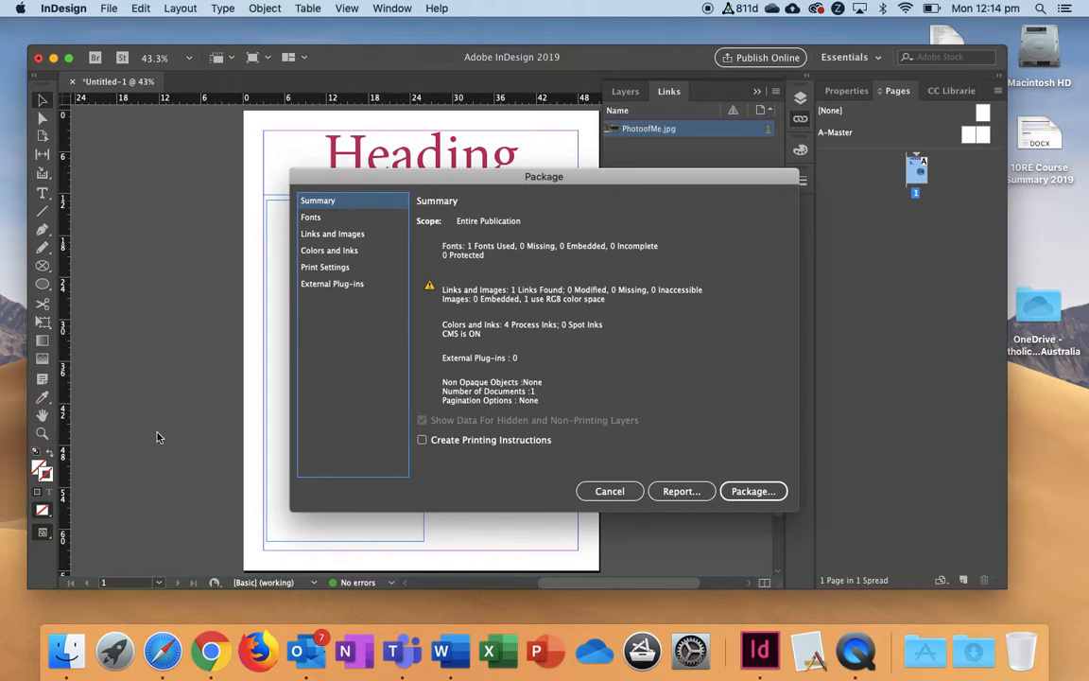
left_click(312, 217)
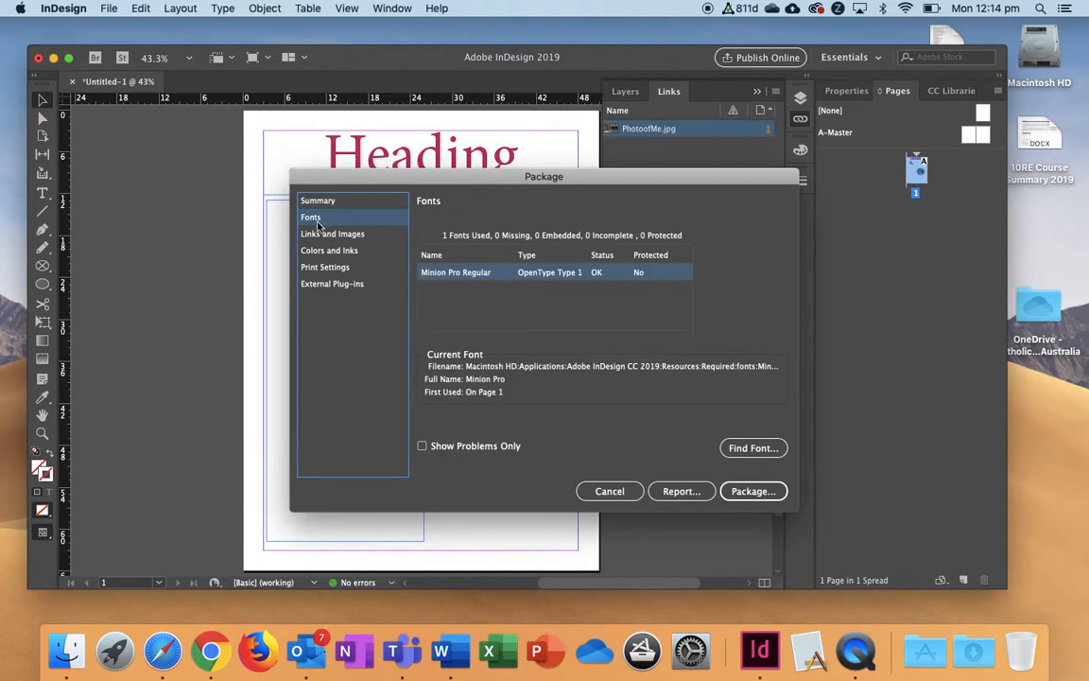
left_click(321, 236)
left_click(321, 251)
left_click(322, 266)
left_click(324, 283)
left_click(312, 250)
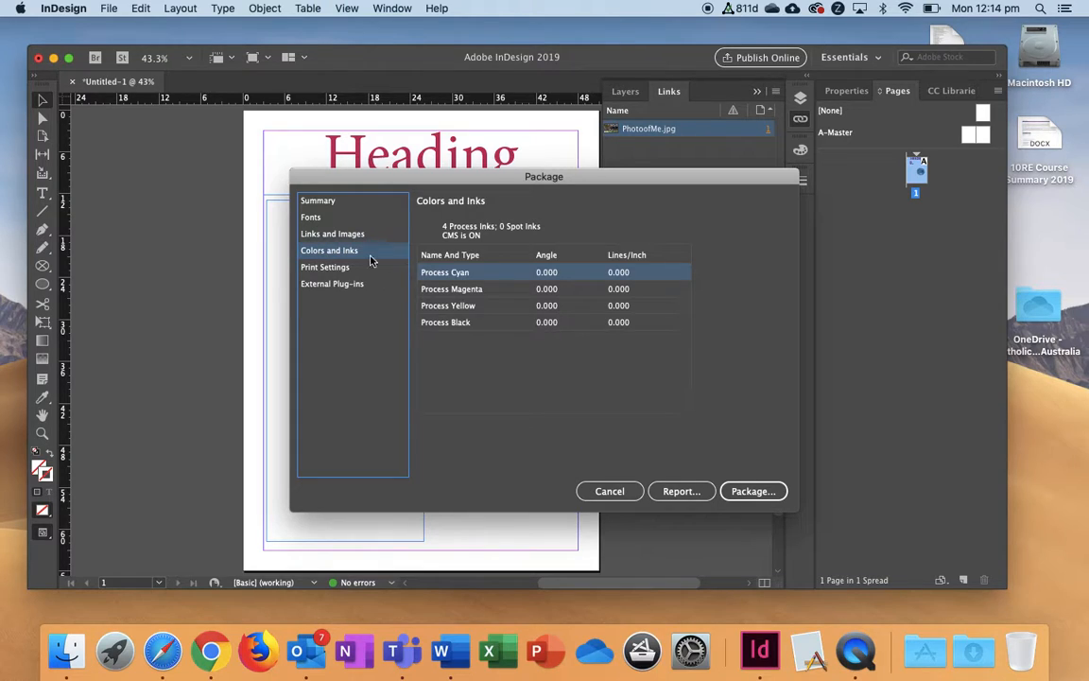
left_click(338, 235)
- Proceed with packaging and save the document as photoofme in the InDesign Images folder, in InDesign CC 2019 format
left_click(758, 492)
left_click(631, 369)
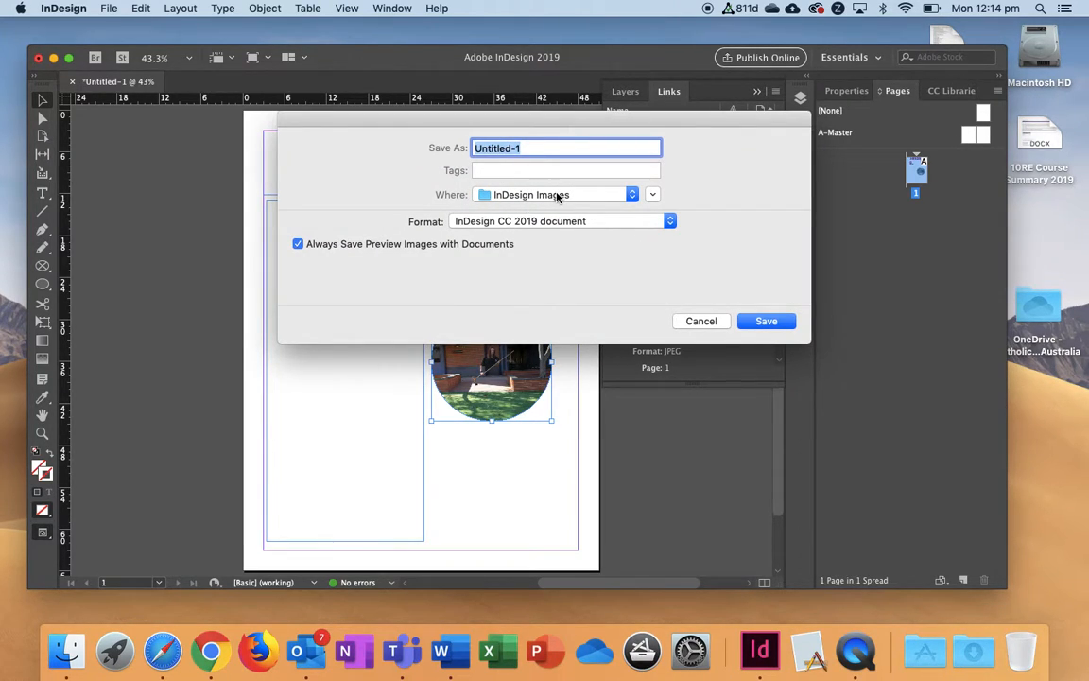
type("photoofme")
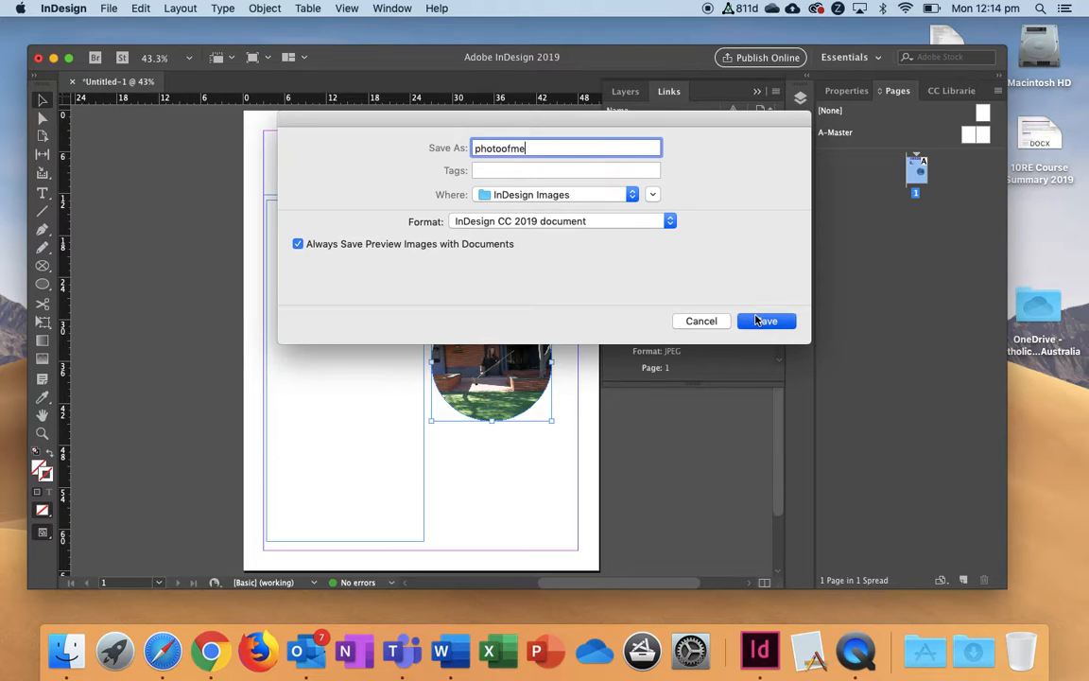
left_click(761, 322)
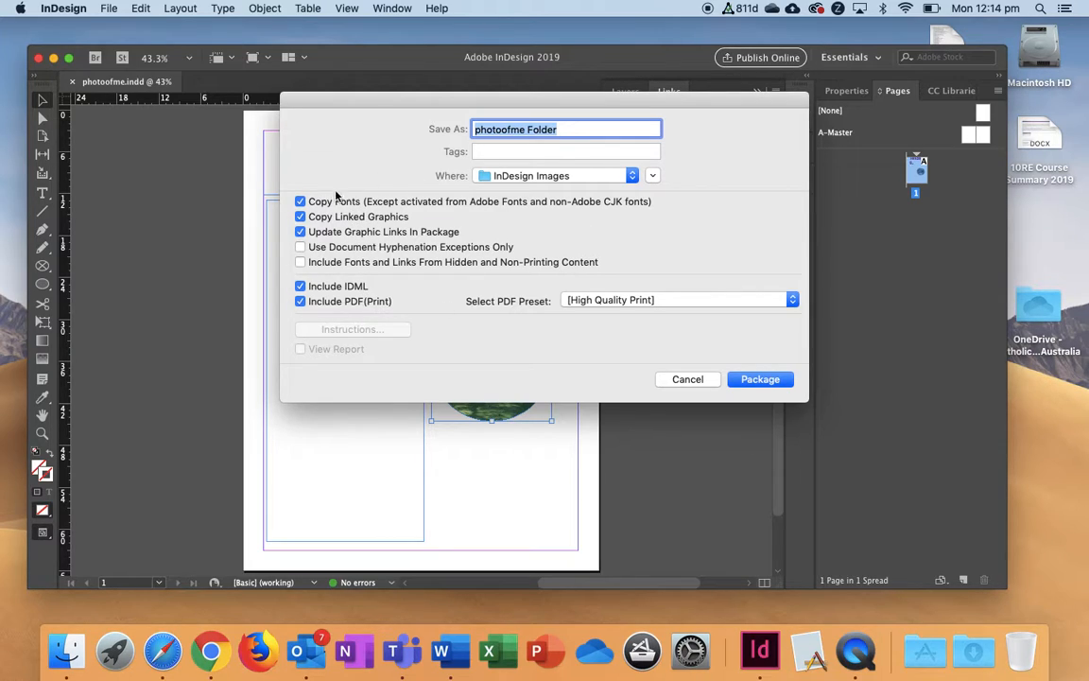
- Package the document into photoofme Folder within InDesign Images, including fonts, linked graphics, updated links, IDML and a High Quality Print PDF
left_click(403, 237)
left_click(403, 237)
left_click(747, 380)
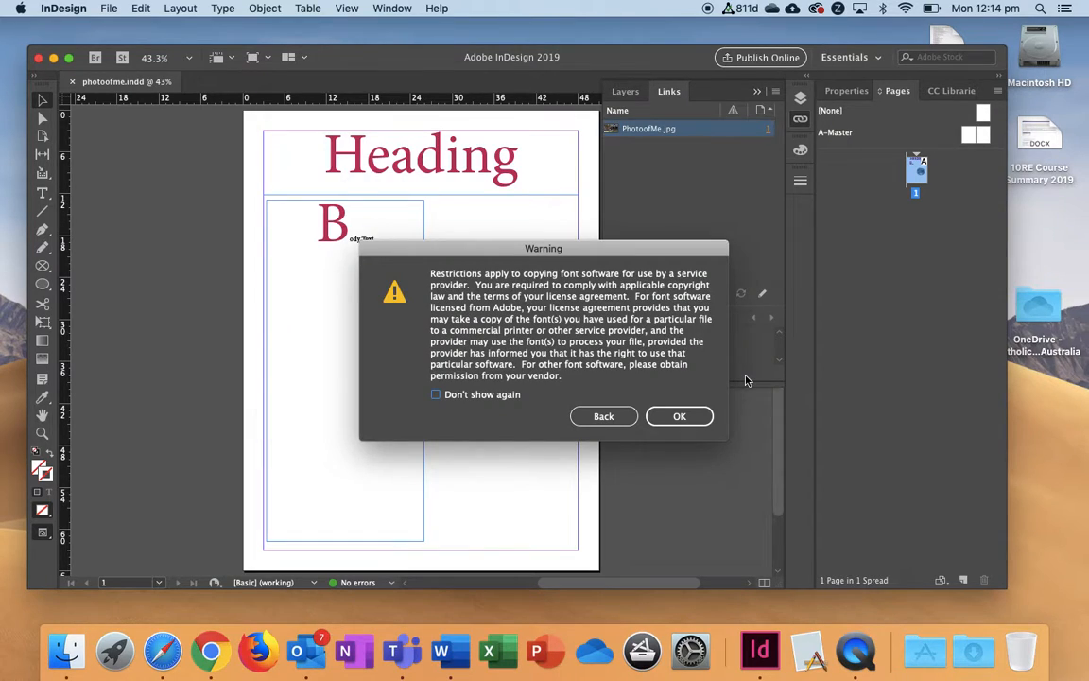
left_click(664, 416)
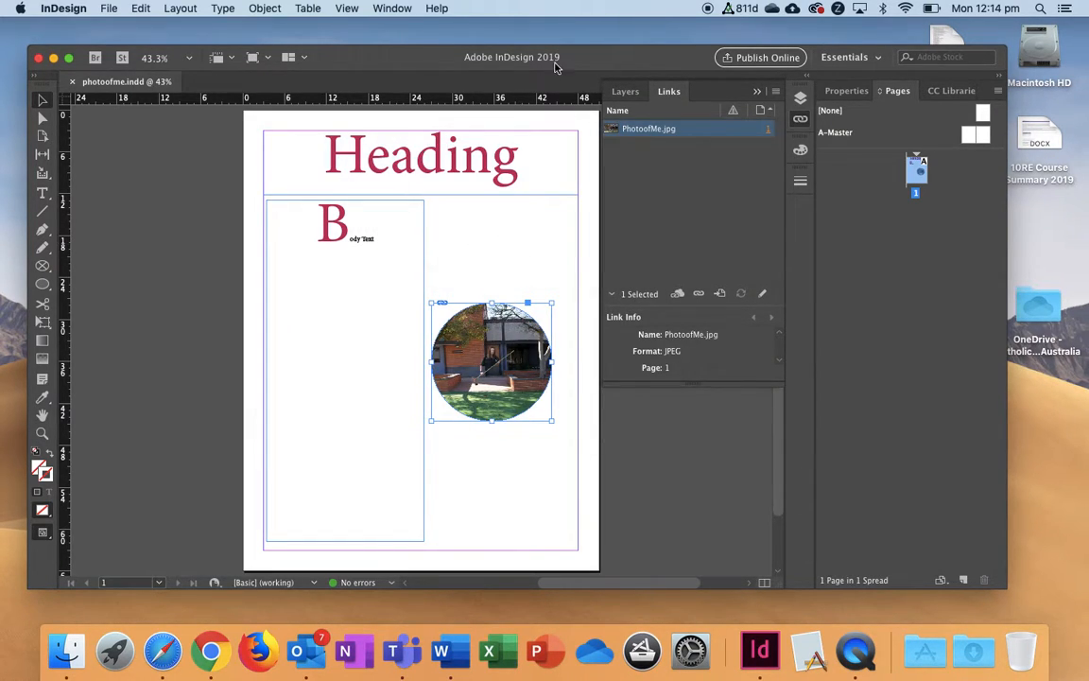
- Open the InDesign Images folder in Finder and examine the packaged photoofme Folder, including its PDF, document fonts and links
left_click_drag(605, 64, 530, 173)
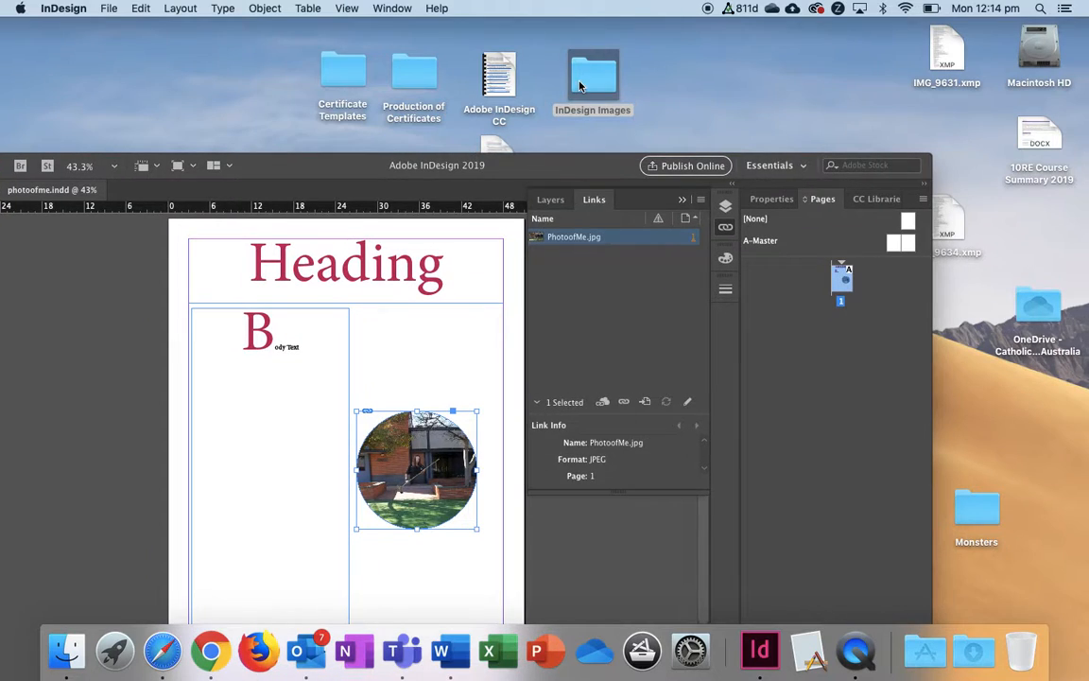
double_click(596, 83)
left_click(757, 178)
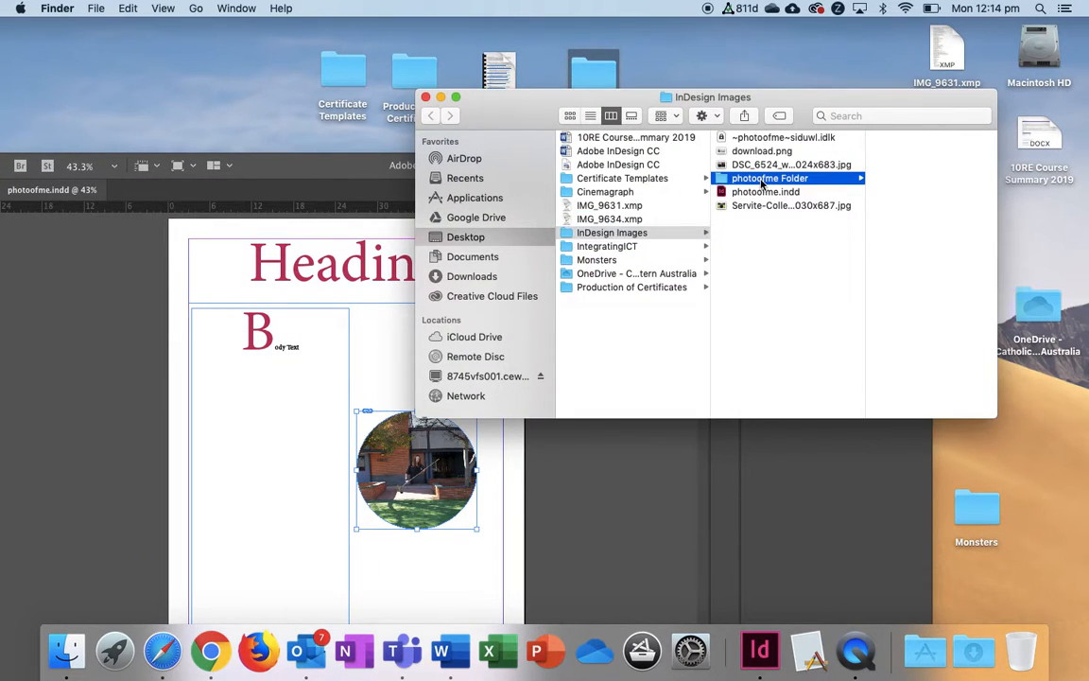
left_click(759, 192)
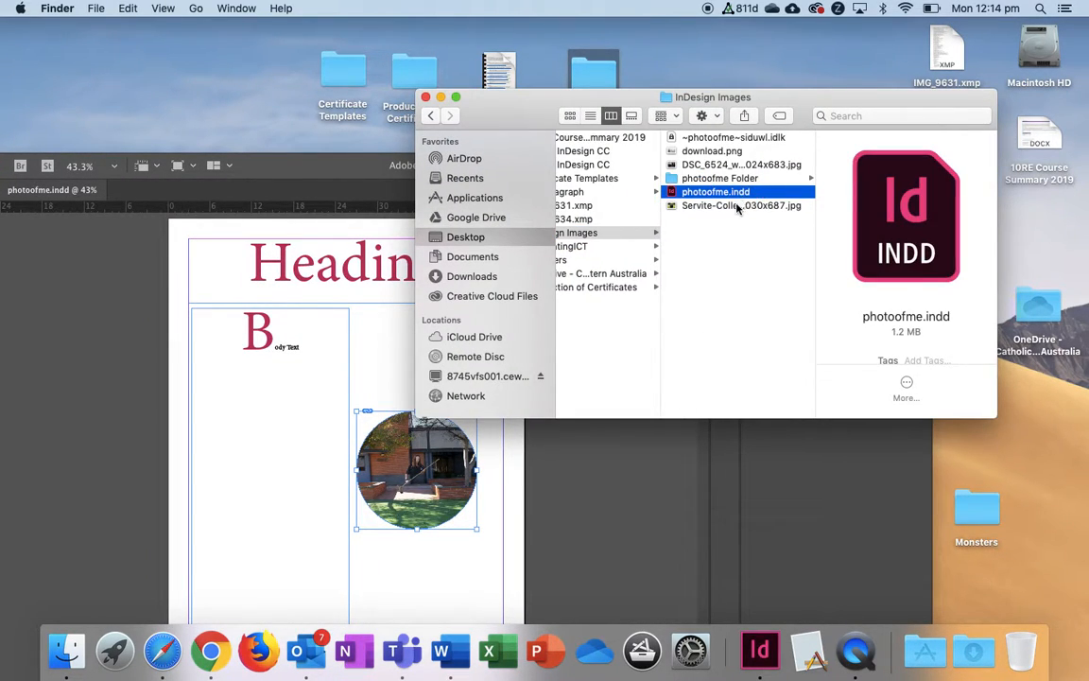
left_click(739, 207)
left_click(732, 180)
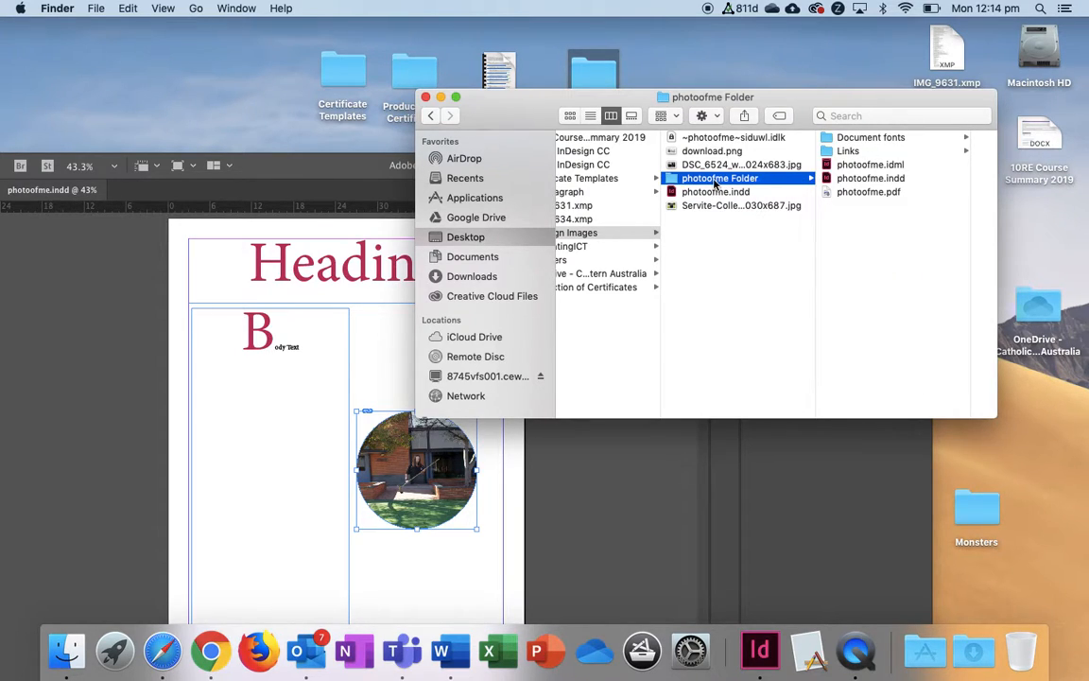
left_click(870, 193)
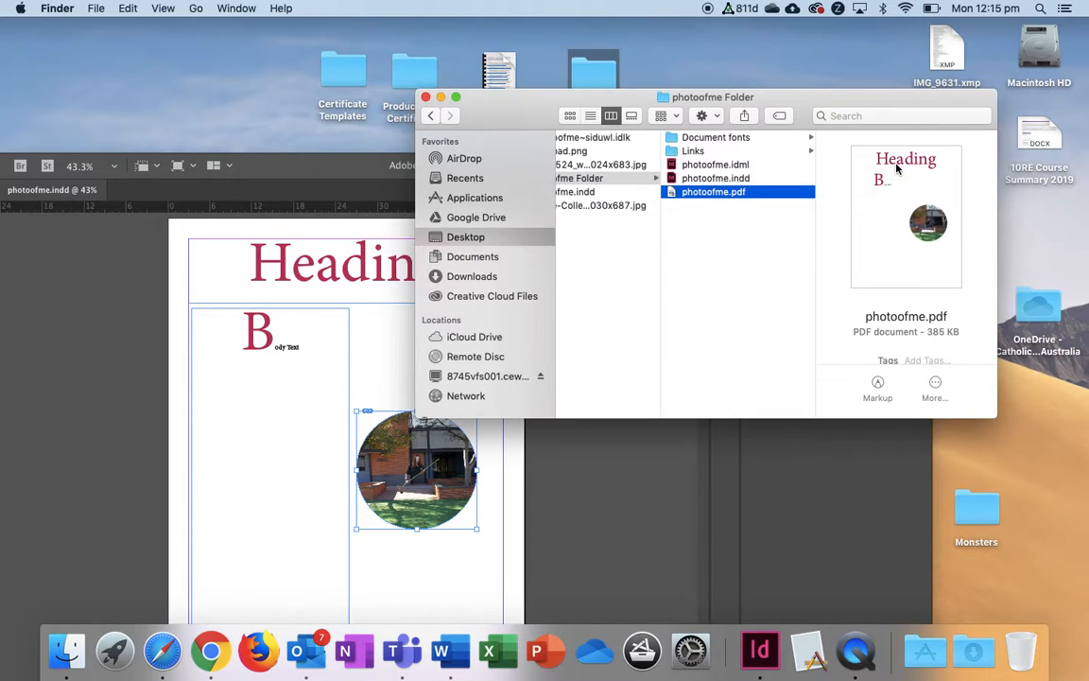
left_click(719, 138)
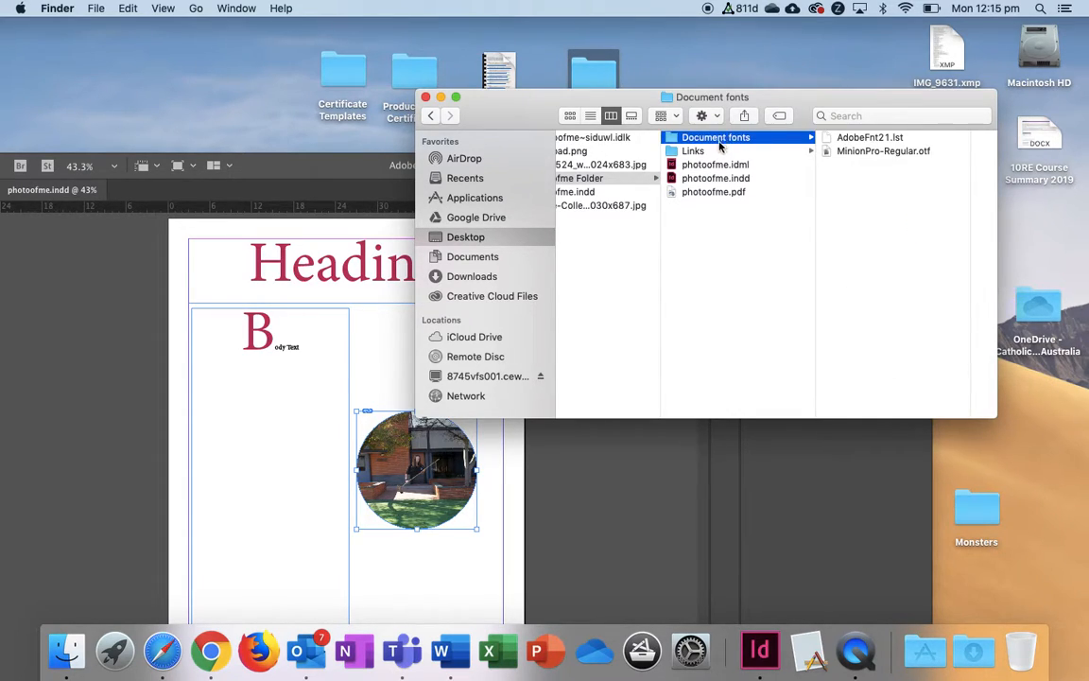
left_click(717, 152)
- Switch back to InDesign, move its window up into full view and bring up the commands for saving the document
left_click_drag(351, 166, 450, 54)
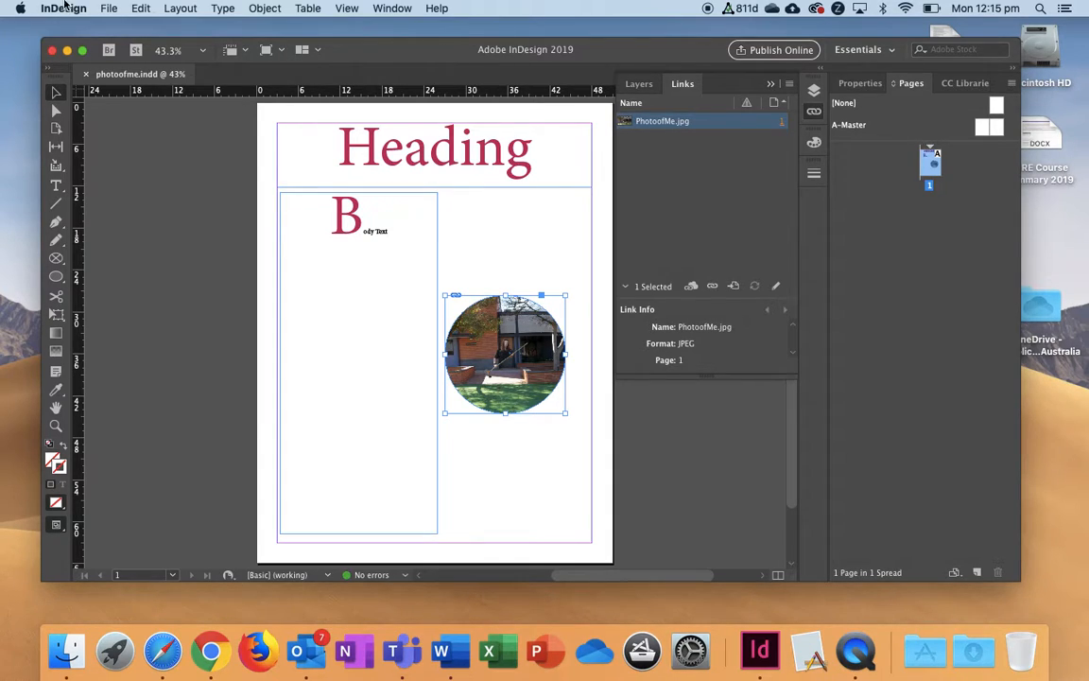
left_click(106, 8)
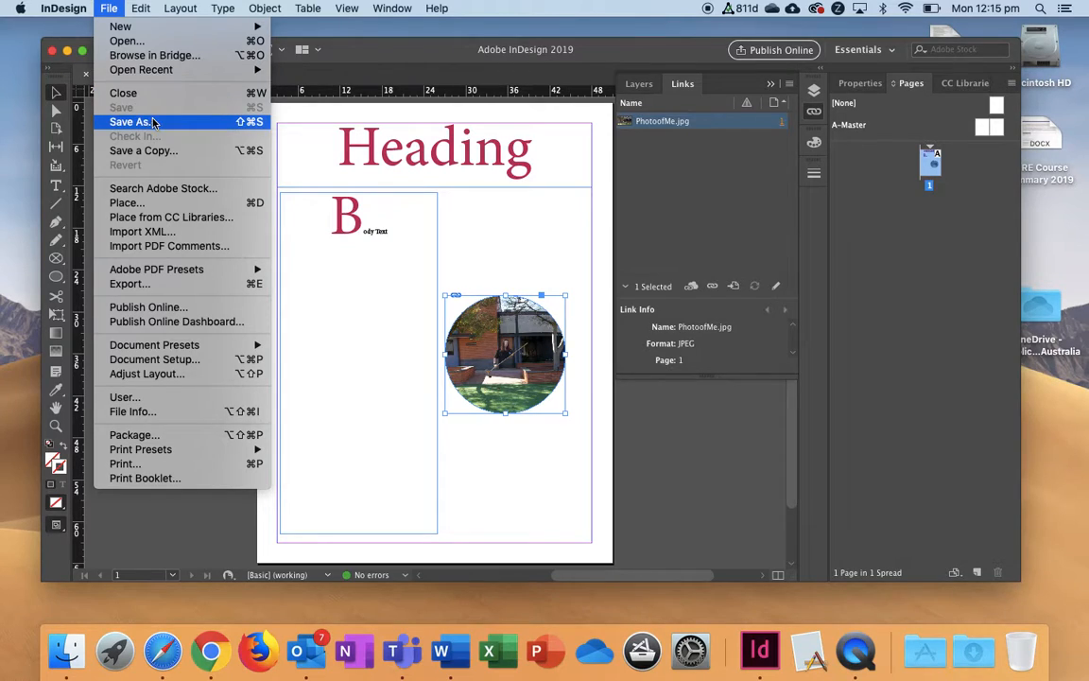